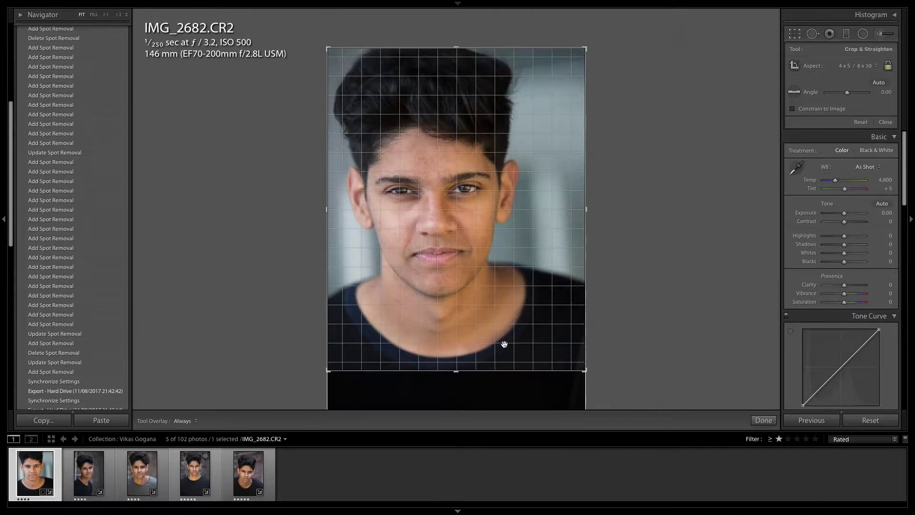
# Step: Apply the 4 x 5 / 8 x 10 crop and brush the Iris Enhance adjustment over both irises
pyautogui.click(765, 420)
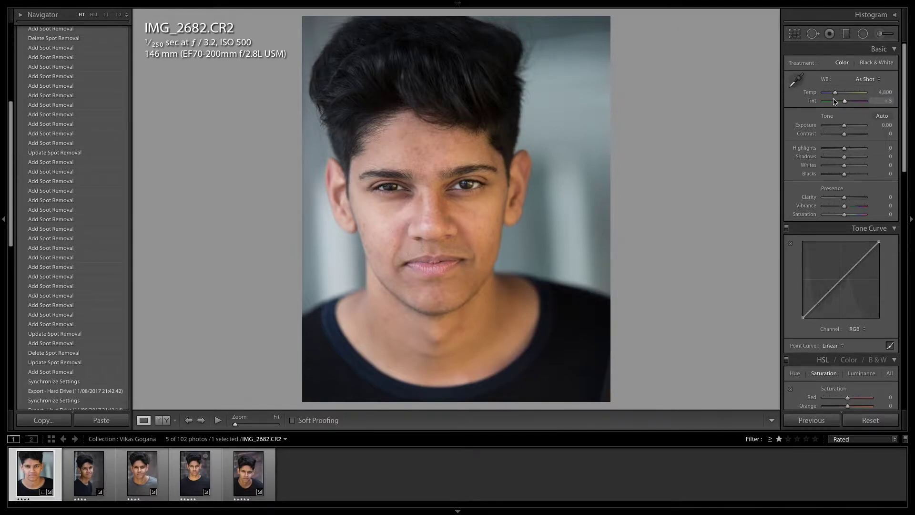
pyautogui.click(435, 214)
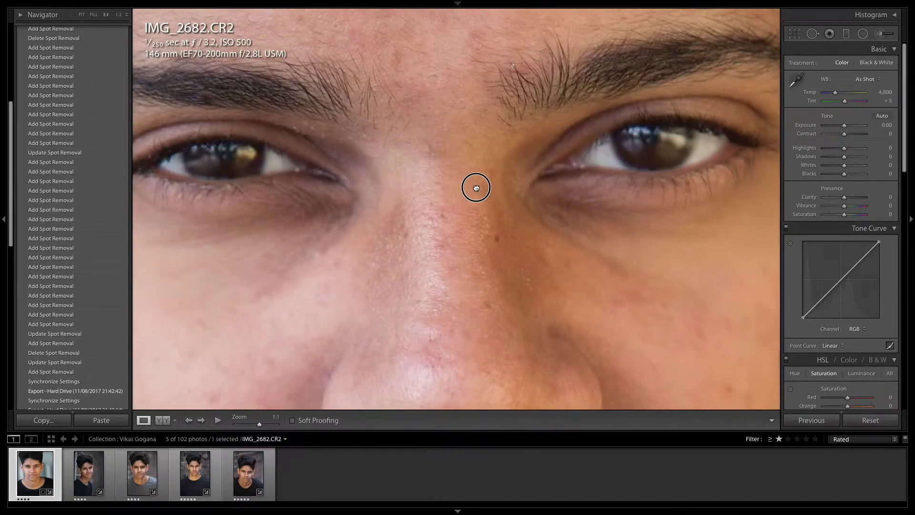
pyautogui.press('k')
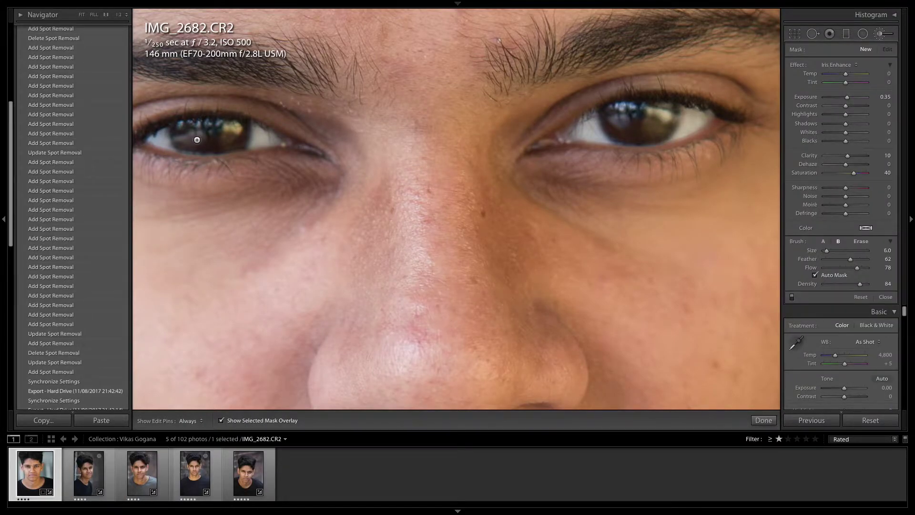
pyautogui.press('h')
pyautogui.moveTo(224, 133)
pyautogui.mouseDown()
pyautogui.moveTo(188, 134)
pyautogui.moveTo(222, 125)
pyautogui.moveTo(220, 138)
pyautogui.moveTo(206, 140)
pyautogui.moveTo(232, 131)
pyautogui.mouseUp()
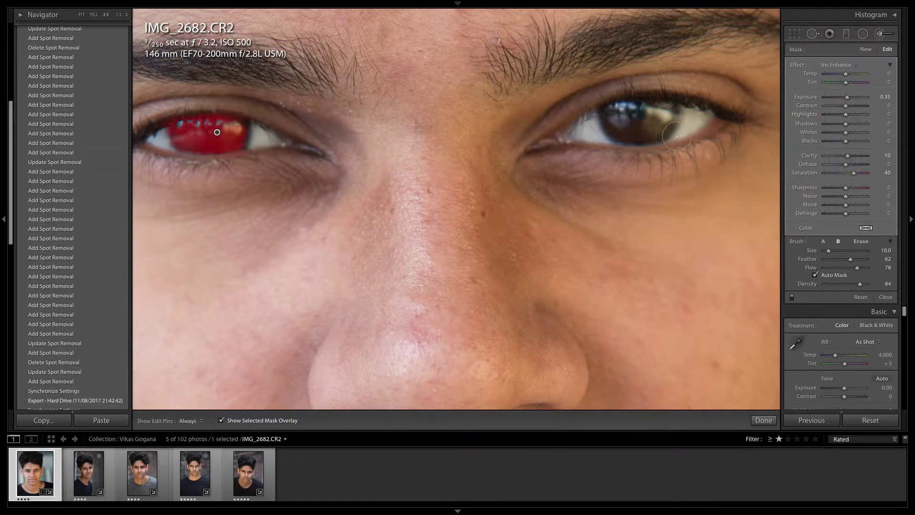
pyautogui.moveTo(630, 128)
pyautogui.mouseDown()
pyautogui.moveTo(672, 109)
pyautogui.moveTo(626, 113)
pyautogui.moveTo(659, 137)
pyautogui.moveTo(628, 126)
pyautogui.mouseUp()
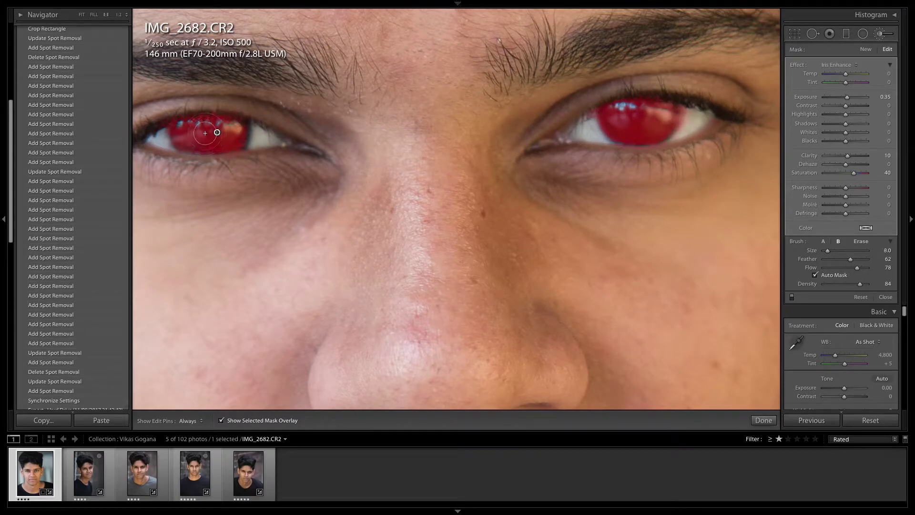
pyautogui.press('h')
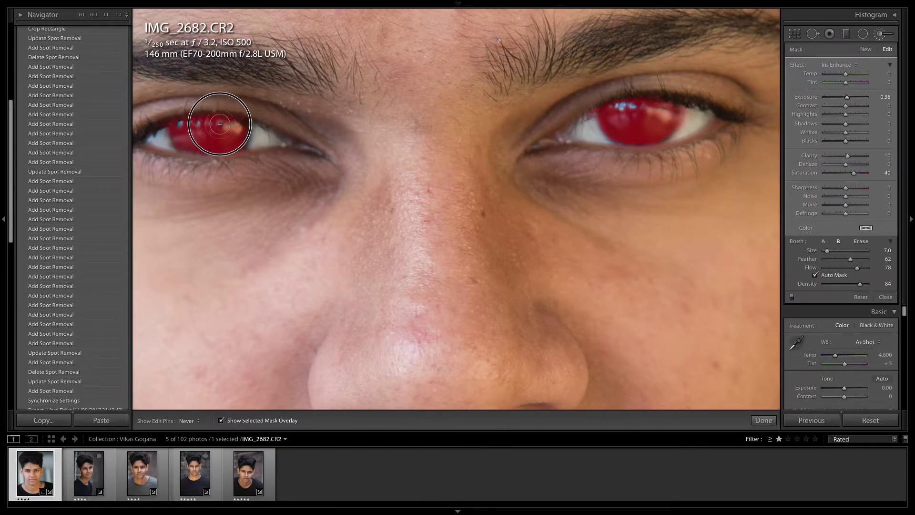
pyautogui.press('h')
pyautogui.press('[')
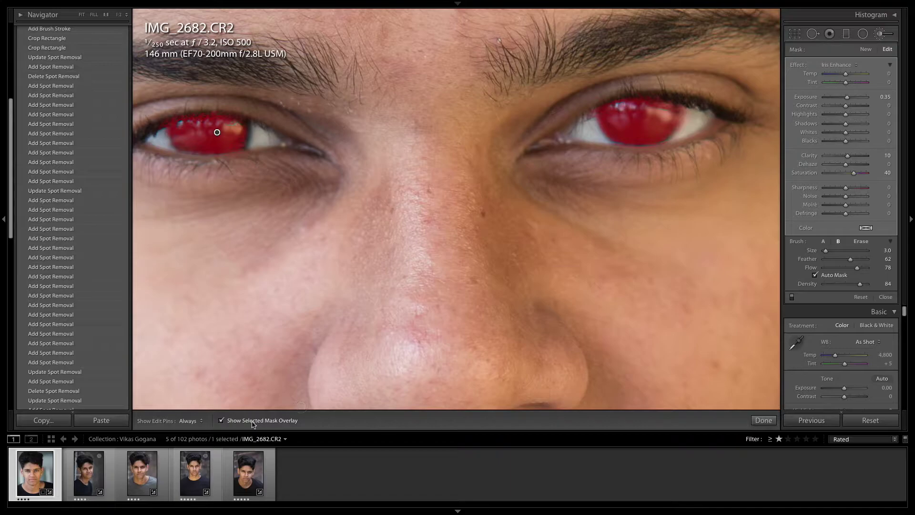
pyautogui.click(763, 420)
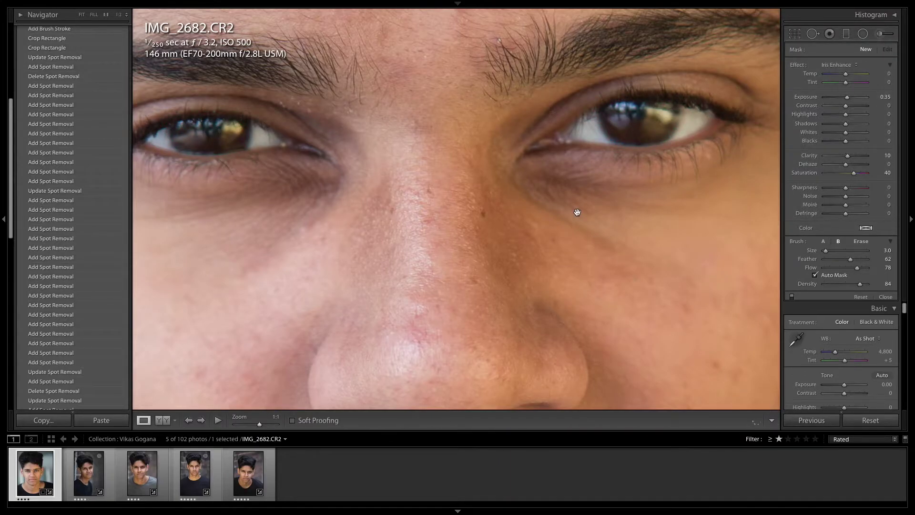
# Step: Edit the existing iris brush adjustment, setting its Clarity to 30 and Sharpness to about 18
pyautogui.click(605, 206)
pyautogui.click(879, 34)
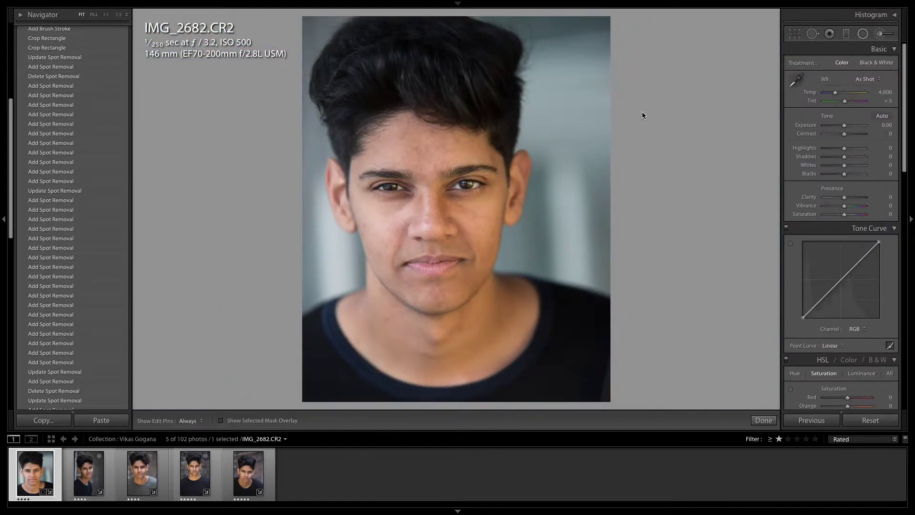
pyautogui.click(391, 188)
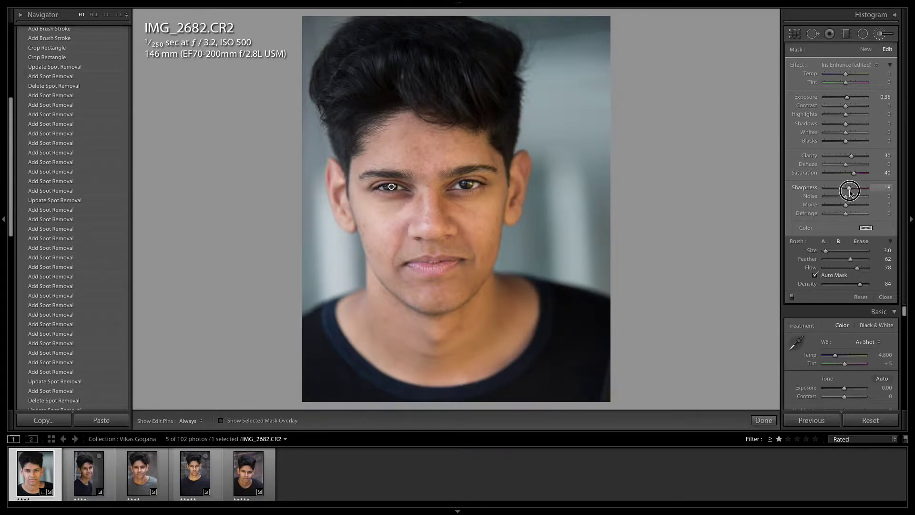
pyautogui.click(762, 421)
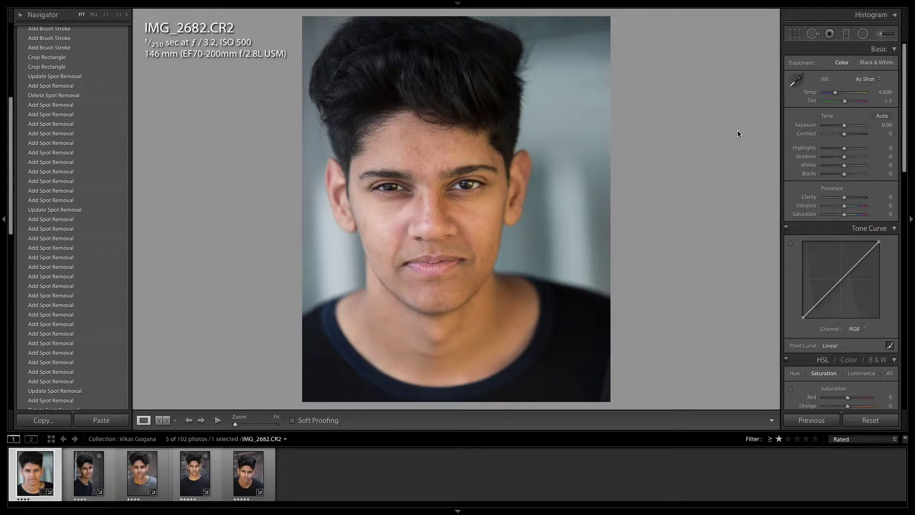
# Step: Brush a new Burn (Darken) adjustment with Exposure −0.30 down both sides of the face to contour it
pyautogui.click(878, 38)
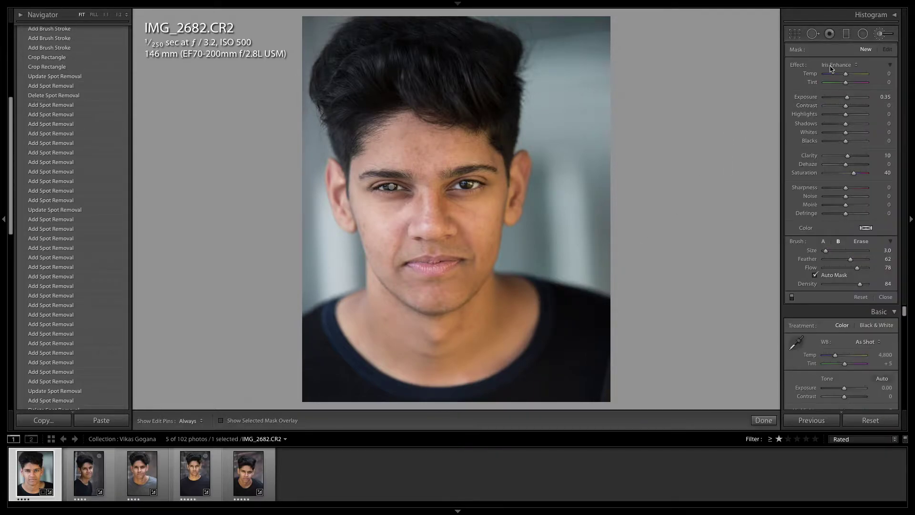
pyautogui.click(850, 65)
pyautogui.click(828, 50)
pyautogui.press('h')
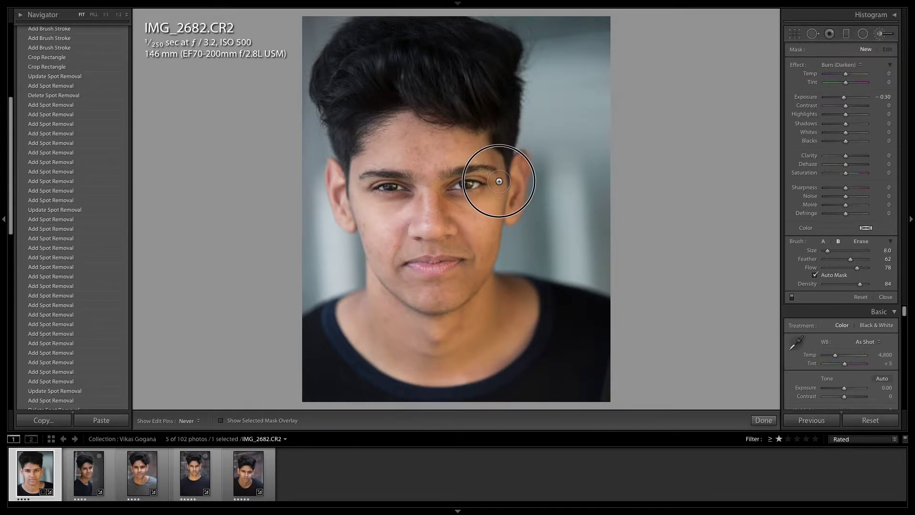
pyautogui.moveTo(499, 203); pyautogui.dragTo(476, 273)
pyautogui.press('h')
pyautogui.moveTo(355, 151)
pyautogui.mouseDown()
pyautogui.moveTo(352, 195)
pyautogui.moveTo(393, 288)
pyautogui.moveTo(425, 320)
pyautogui.mouseUp()
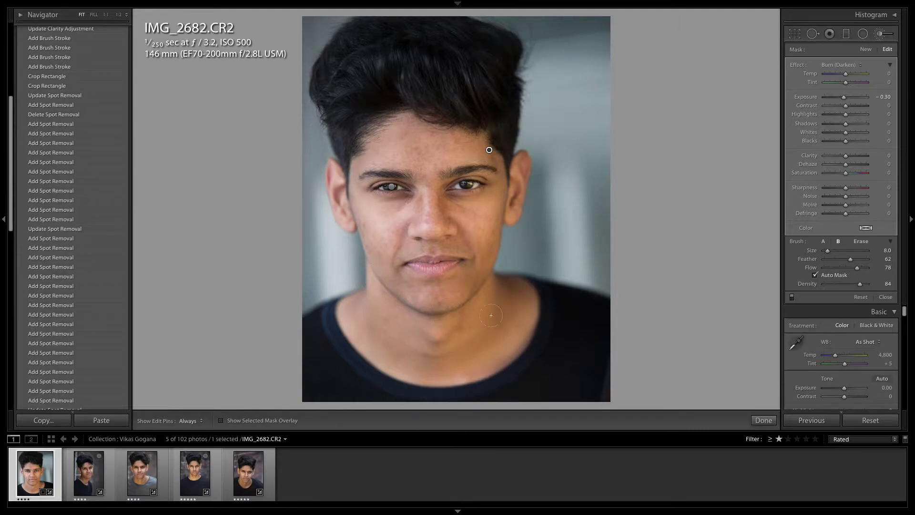
pyautogui.click(764, 422)
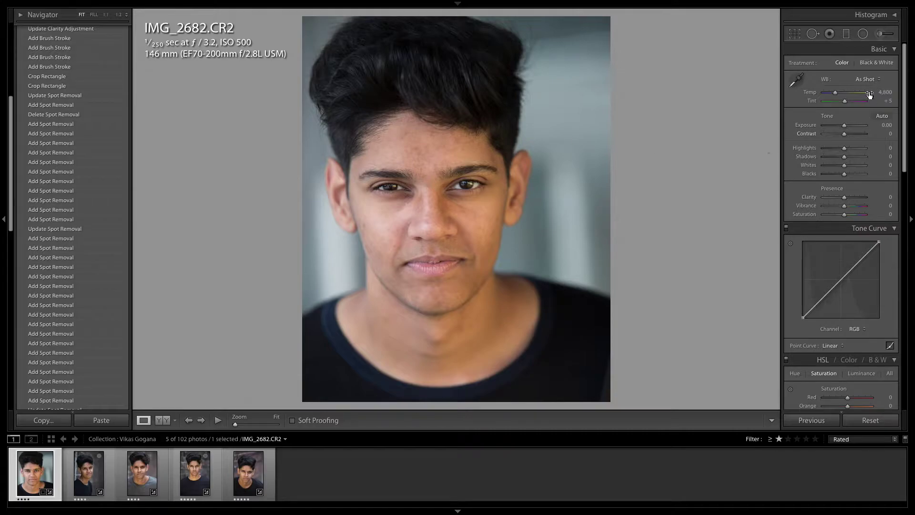
# Step: Brush a Soften Skin adjustment over the skin beneath the eye on the right of the photo
pyautogui.click(498, 212)
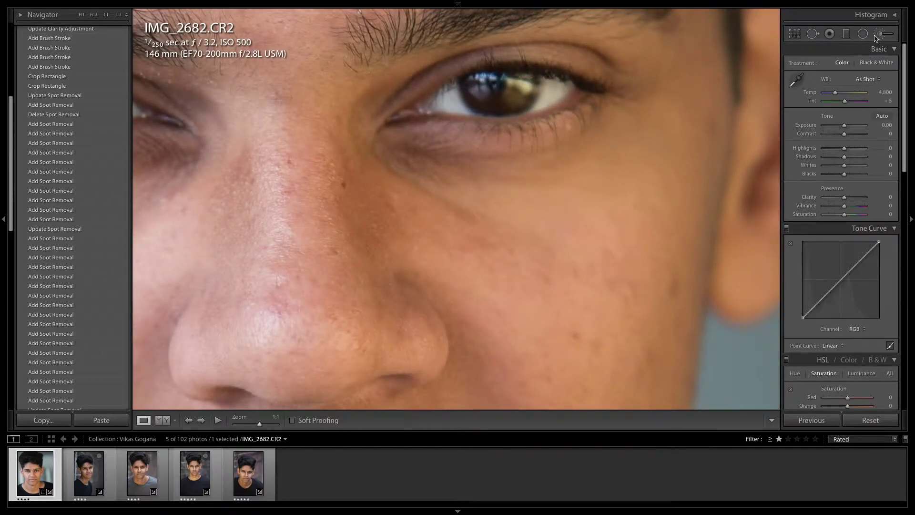
pyautogui.click(878, 34)
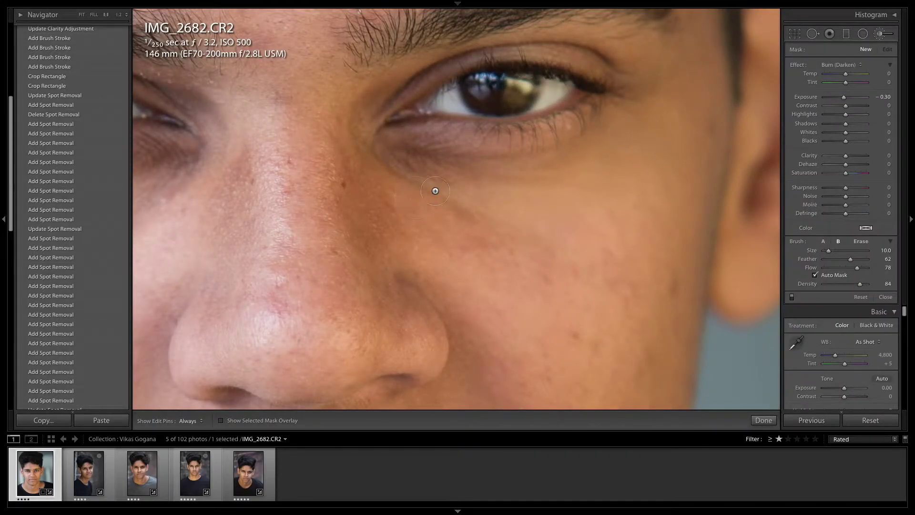
pyautogui.click(846, 67)
pyautogui.click(843, 66)
pyautogui.moveTo(375, 150); pyautogui.dragTo(424, 188)
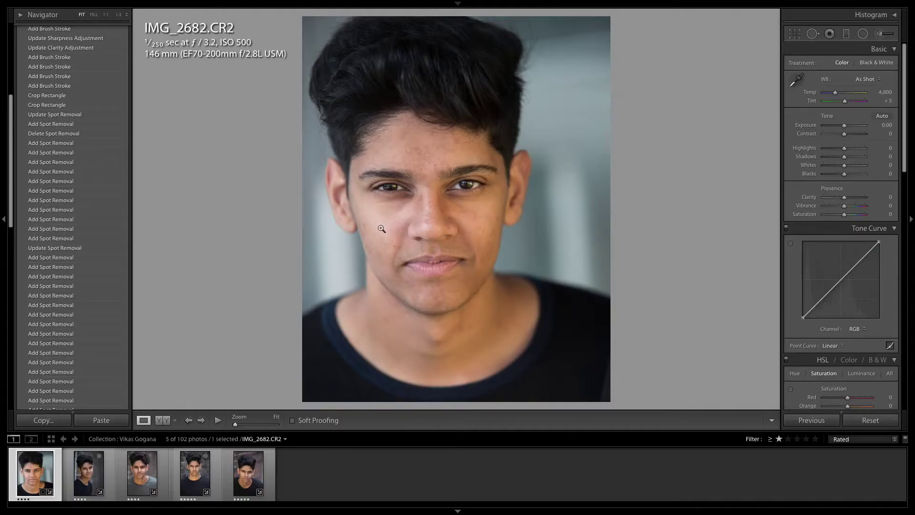
# Step: Brush a Soften Skin adjustment with Clarity −100 and Sharpness 25 beneath the eye on the left of the photo
pyautogui.click(400, 205)
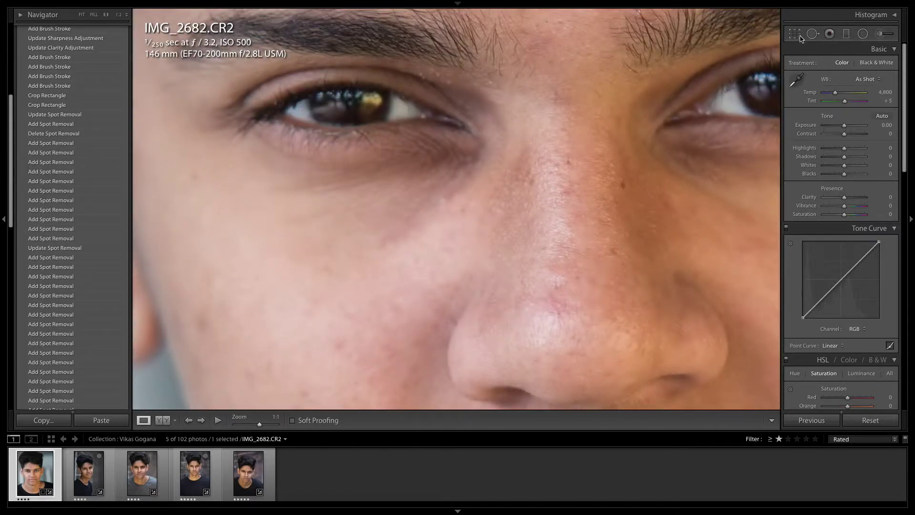
pyautogui.press('q')
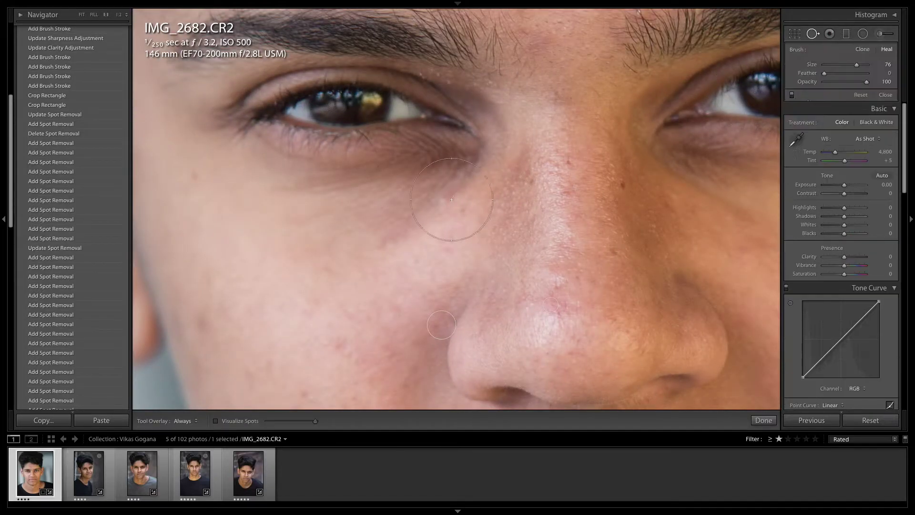
pyautogui.click(880, 35)
pyautogui.press('h')
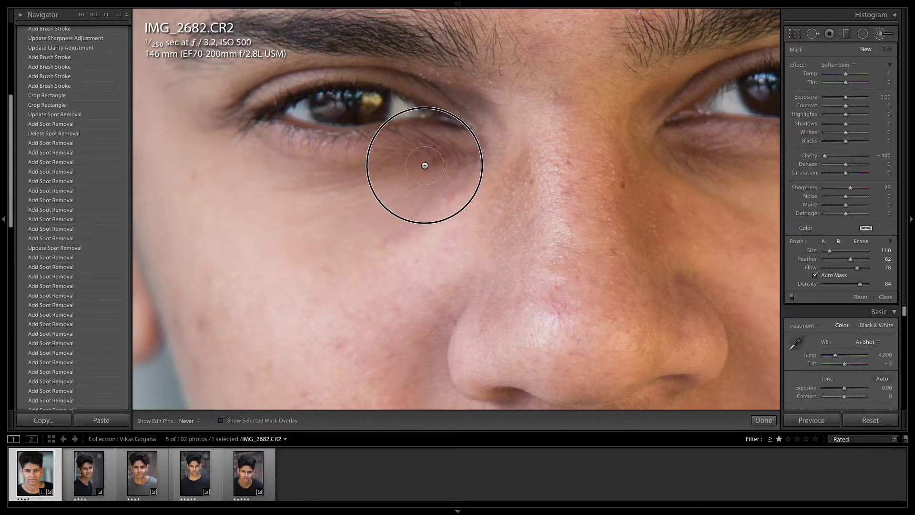
pyautogui.moveTo(404, 217); pyautogui.dragTo(380, 236)
pyautogui.press('h')
pyautogui.moveTo(388, 169); pyautogui.dragTo(286, 180)
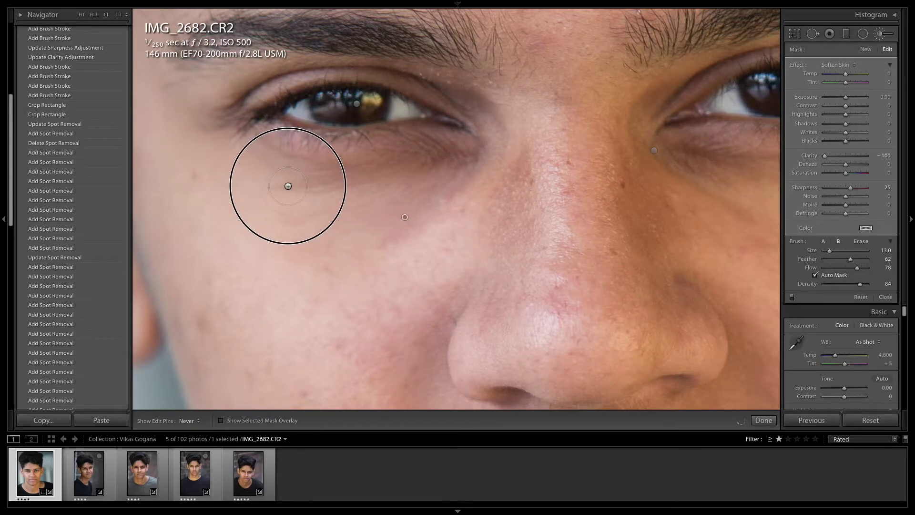
pyautogui.click(763, 420)
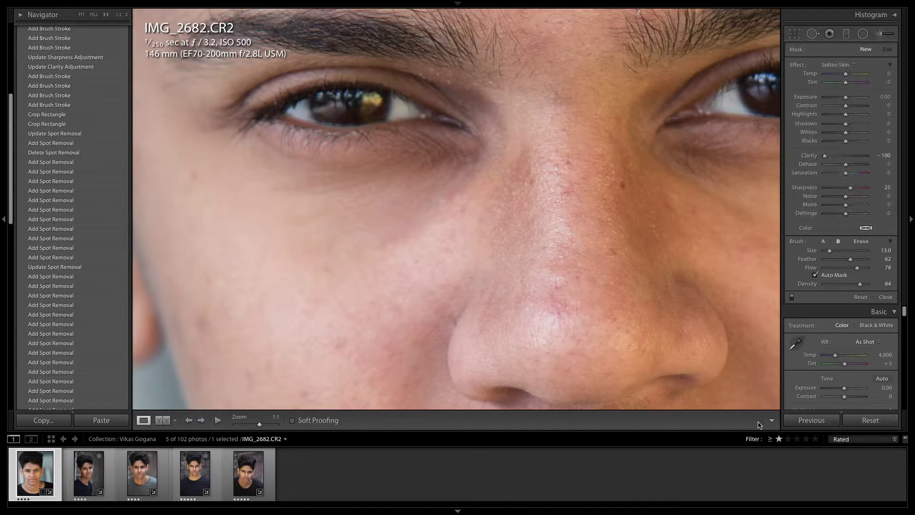
# Step: Adjust the portrait's tones to Highlights +47, Shadows +27, Whites +38 and Blacks −9
pyautogui.click(409, 240)
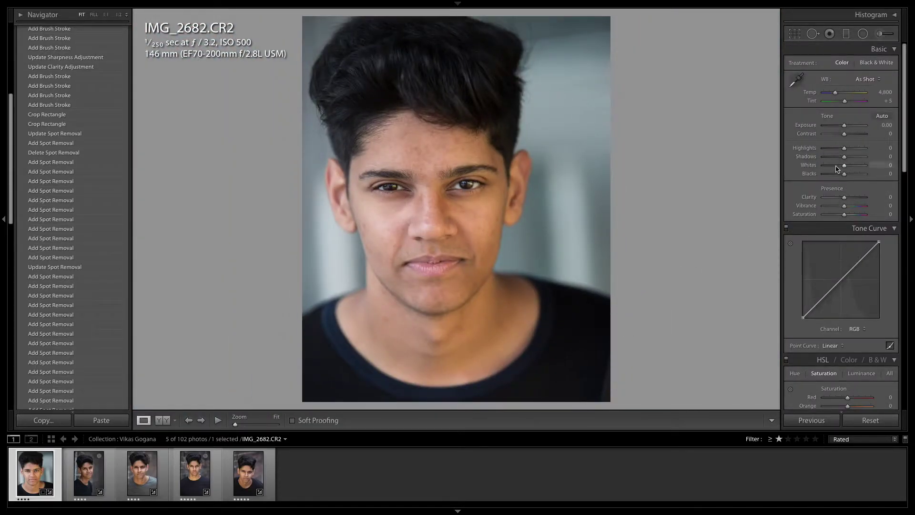
pyautogui.moveTo(844, 156)
pyautogui.mouseDown()
pyautogui.moveTo(852, 161)
pyautogui.moveTo(854, 149)
pyautogui.moveTo(838, 150)
pyautogui.moveTo(853, 151)
pyautogui.mouseUp()
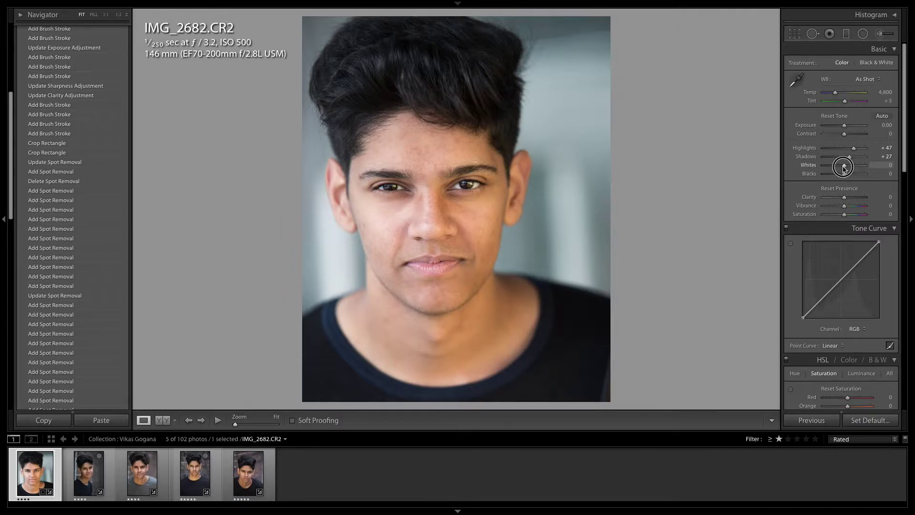
pyautogui.moveTo(844, 166)
pyautogui.mouseDown()
pyautogui.moveTo(857, 166)
pyautogui.moveTo(844, 178)
pyautogui.mouseUp()
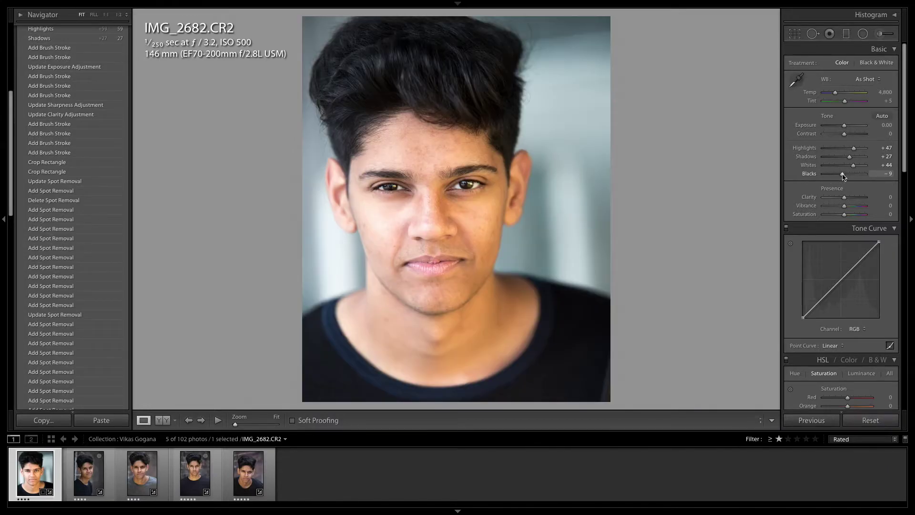
pyautogui.moveTo(854, 166); pyautogui.dragTo(852, 167)
# Step: Set Vibrance to +34 and Saturation to −19, and lower Exposure to −0.20
pyautogui.moveTo(844, 205); pyautogui.dragTo(843, 217)
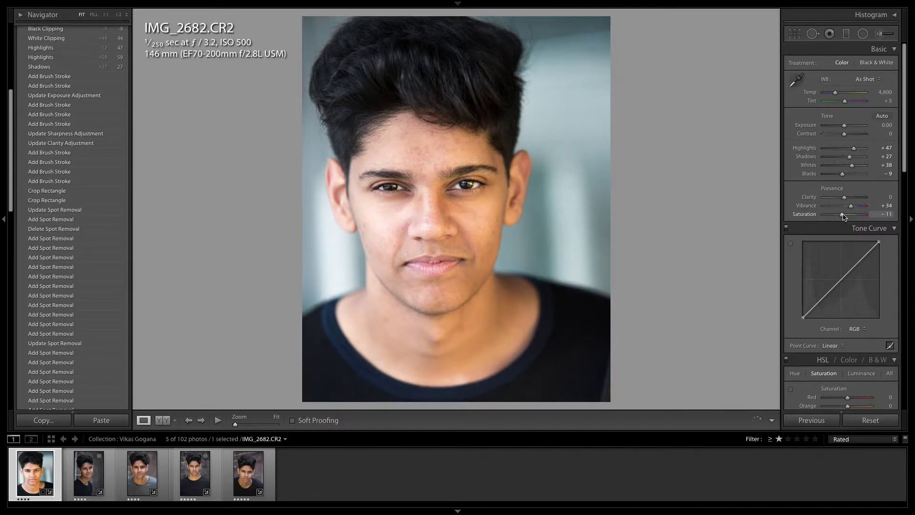
pyautogui.moveTo(842, 216); pyautogui.dragTo(841, 216)
pyautogui.moveTo(845, 126); pyautogui.dragTo(844, 128)
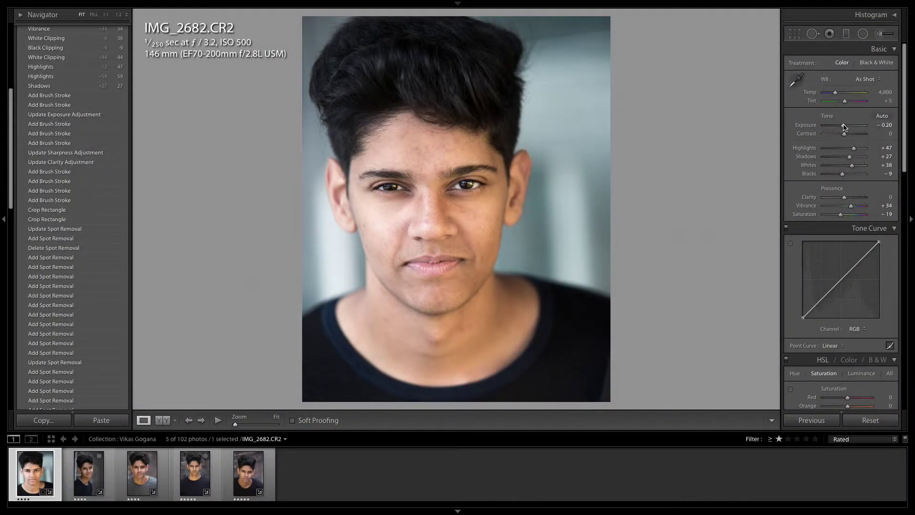
# Step: Darken the portrait's edges slightly with a negative manual lens Vignetting amount
pyautogui.scroll(-15, 841, 214)
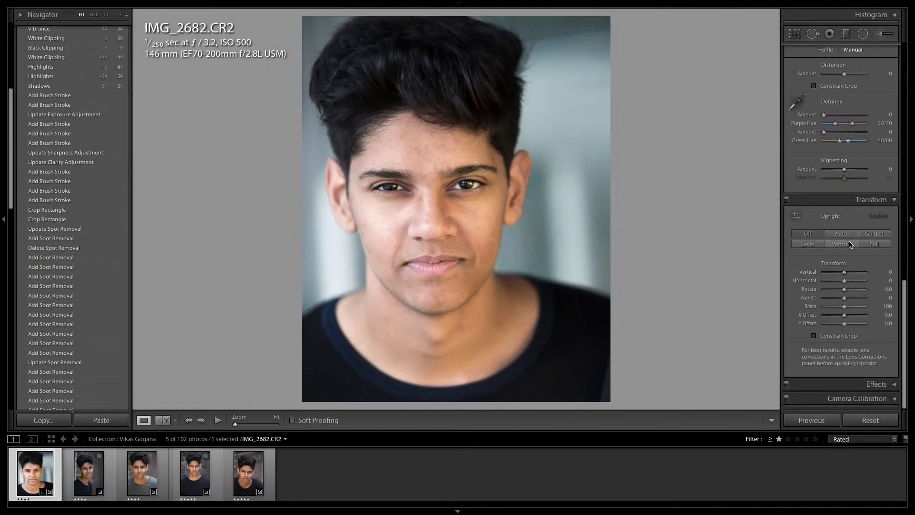
pyautogui.moveTo(843, 169); pyautogui.dragTo(835, 169)
# Step: Crop IMG_2720.CR2 to the 4 x 5 / 8 x 10 aspect ratio, tightening the frame around the head and shoulders
pyautogui.click(84, 468)
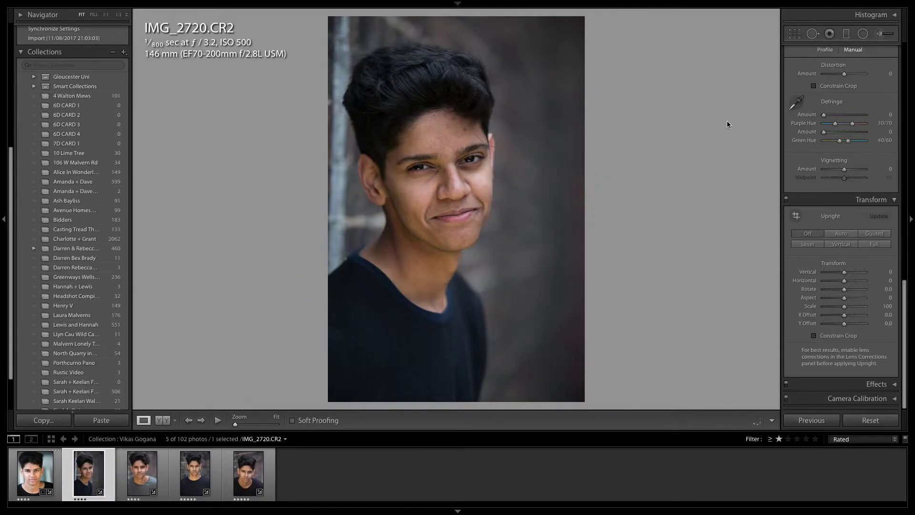
pyautogui.click(794, 34)
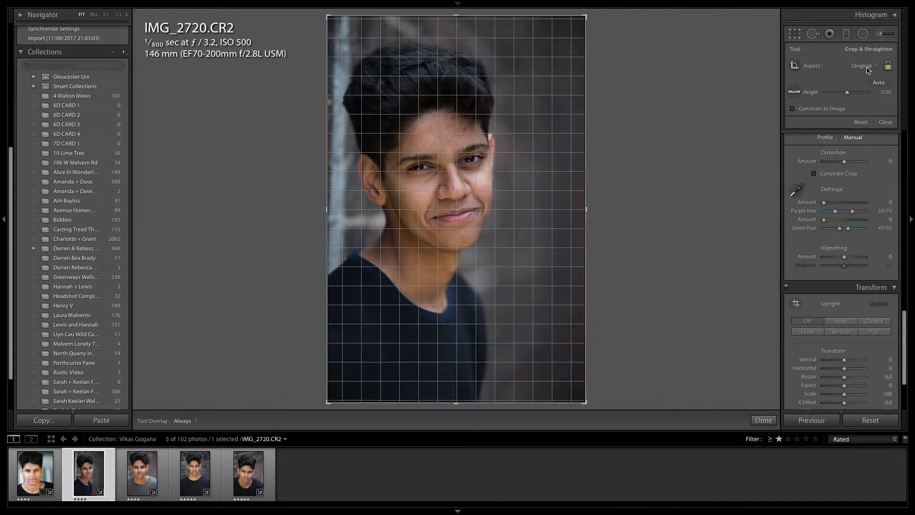
pyautogui.click(866, 65)
pyautogui.click(873, 91)
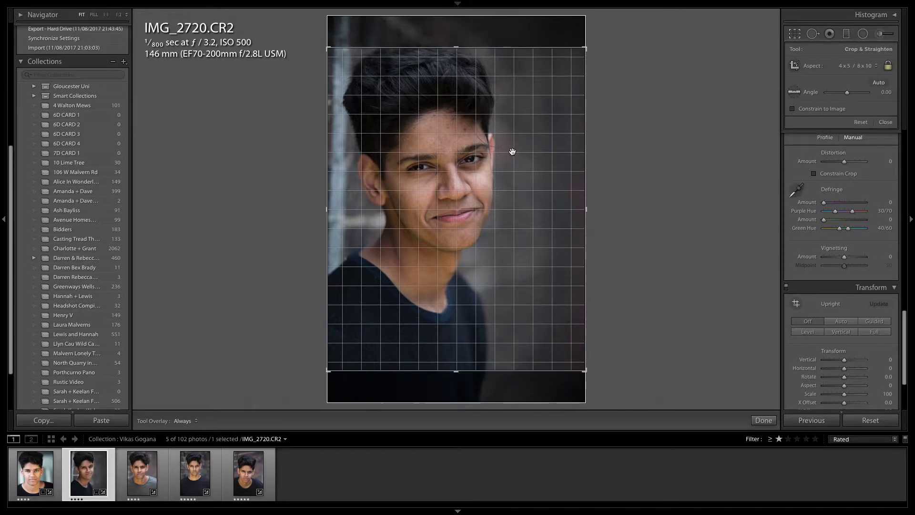
pyautogui.moveTo(585, 370); pyautogui.dragTo(570, 351)
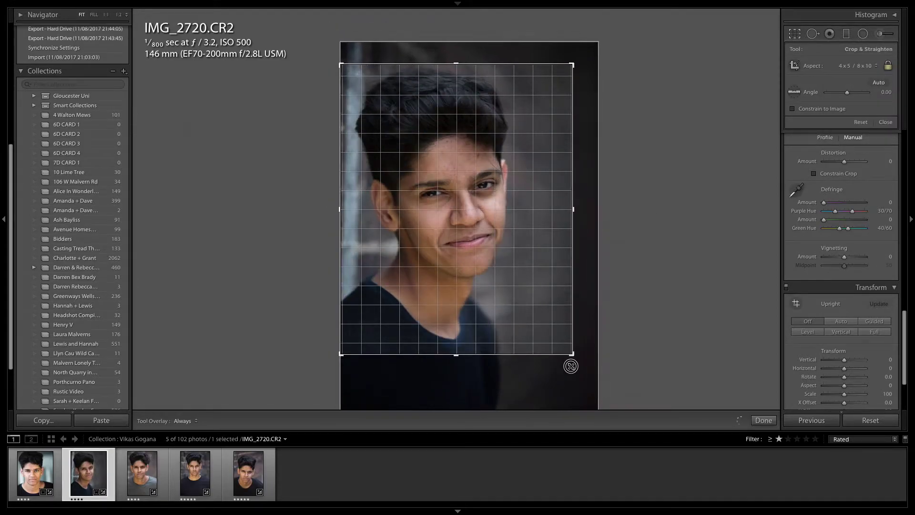
pyautogui.moveTo(531, 320); pyautogui.dragTo(532, 316)
pyautogui.click(764, 420)
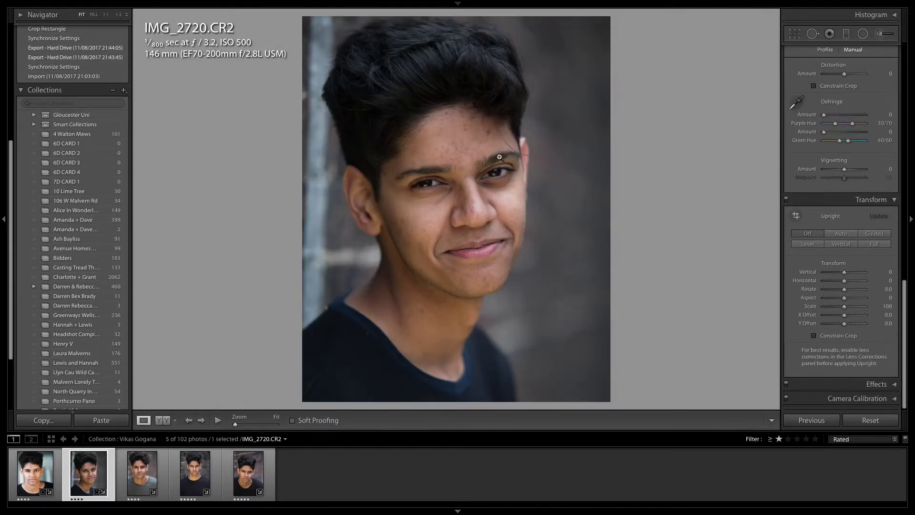
# Step: Heal the stray hairs between the eyebrows and across the lower forehead with a small healing brush
pyautogui.click(500, 174)
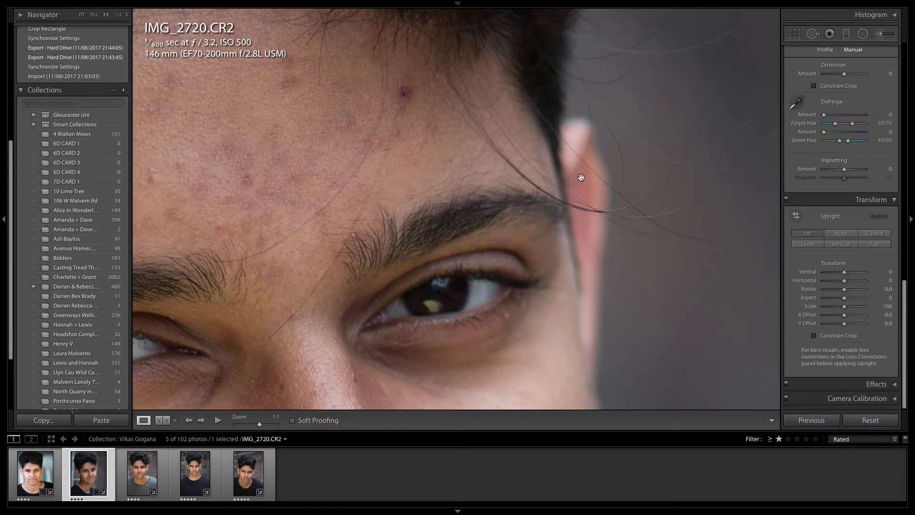
pyautogui.click(813, 34)
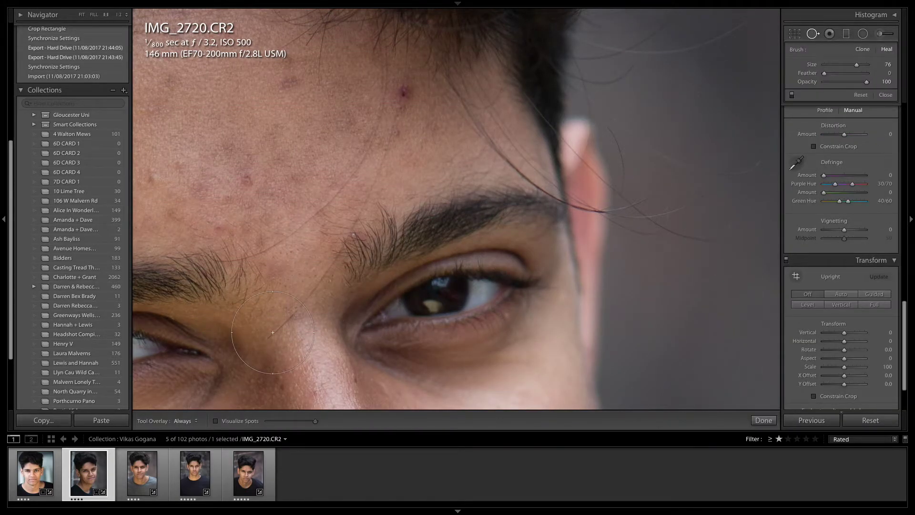
pyautogui.moveTo(267, 340); pyautogui.dragTo(343, 252)
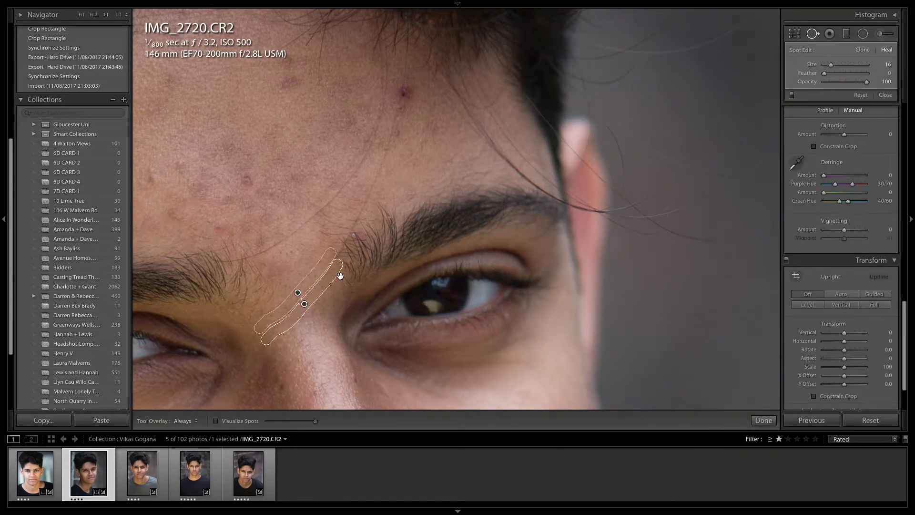
pyautogui.moveTo(269, 249)
pyautogui.mouseDown()
pyautogui.moveTo(356, 164)
pyautogui.moveTo(419, 280)
pyautogui.moveTo(447, 186)
pyautogui.mouseUp()
pyautogui.click(456, 249)
# Step: Heal the individual blemishes across the forehead with a larger healing brush
pyautogui.scroll(5, 382, 172)
pyautogui.click(350, 179)
pyautogui.click(308, 296)
pyautogui.click(282, 348)
pyautogui.click(258, 305)
pyautogui.click(233, 202)
pyautogui.click(236, 169)
pyautogui.click(318, 113)
# Step: Heal the blemishes on the chin below the mouth, using a spot size of 49
pyautogui.press('z')
pyautogui.press('z')
pyautogui.scroll(-10, 629, 220)
pyautogui.click(339, 227)
pyautogui.click(431, 227)
pyautogui.click(386, 274)
pyautogui.click(516, 292)
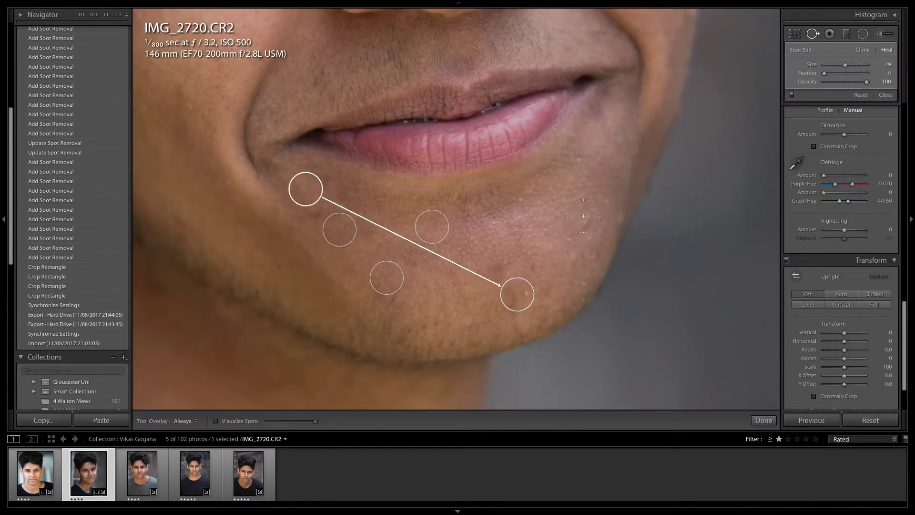
# Step: Heal the remaining hairs and marks on the forehead and temple, and finish the spot removal
pyautogui.press('z')
pyautogui.press('z')
pyautogui.moveTo(534, 206)
pyautogui.mouseDown()
pyautogui.moveTo(569, 211)
pyautogui.moveTo(424, 183)
pyautogui.mouseUp()
pyautogui.moveTo(467, 158); pyautogui.dragTo(443, 127)
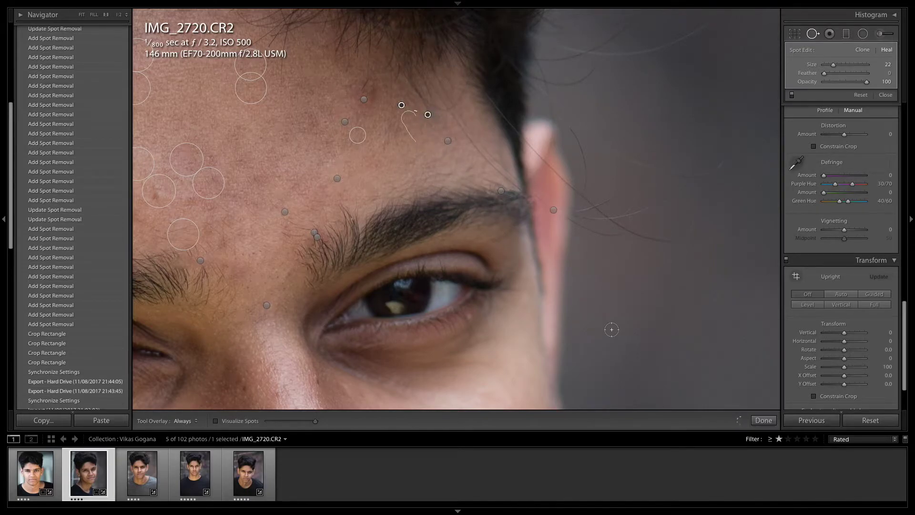
pyautogui.press('q')
pyautogui.press('z')
pyautogui.click(490, 244)
pyautogui.click(489, 244)
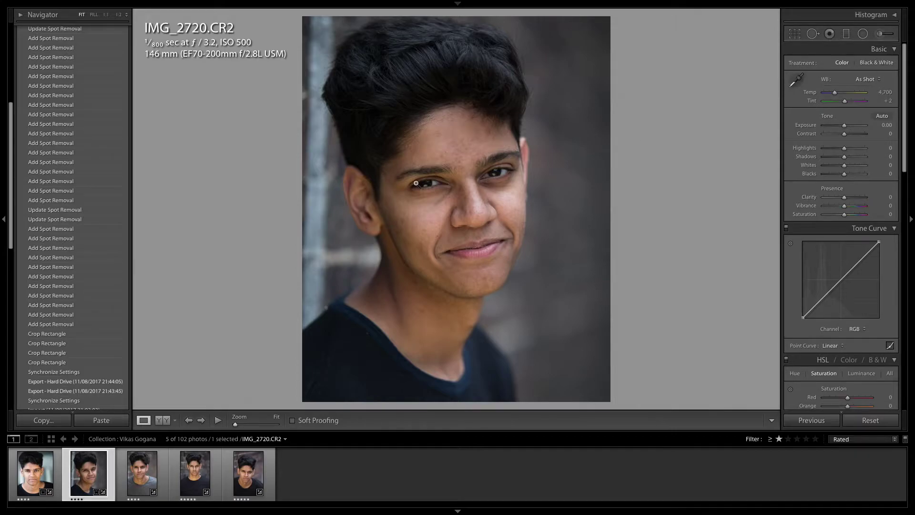
# Step: Paint an adjustment brush mask over the irises of both eyes
pyautogui.click(458, 185)
pyautogui.click(880, 33)
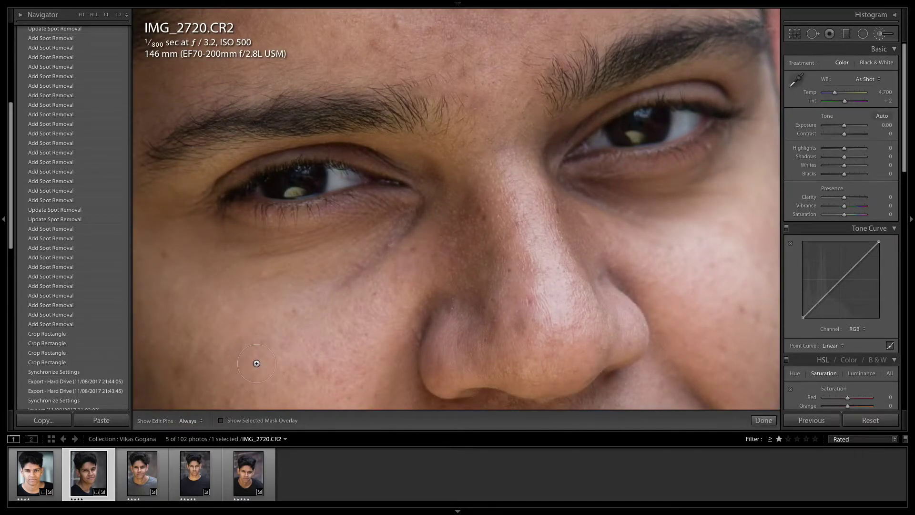
pyautogui.scroll(-2, 295, 179)
pyautogui.moveTo(296, 180)
pyautogui.mouseDown()
pyautogui.moveTo(286, 180)
pyautogui.moveTo(305, 184)
pyautogui.moveTo(310, 176)
pyautogui.moveTo(293, 185)
pyautogui.moveTo(291, 177)
pyautogui.moveTo(301, 187)
pyautogui.moveTo(295, 181)
pyautogui.mouseUp()
pyautogui.press('h')
pyautogui.moveTo(633, 127)
pyautogui.mouseDown()
pyautogui.moveTo(651, 136)
pyautogui.moveTo(612, 137)
pyautogui.moveTo(669, 113)
pyautogui.moveTo(642, 129)
pyautogui.moveTo(638, 117)
pyautogui.moveTo(656, 132)
pyautogui.mouseUp()
pyautogui.press('h')
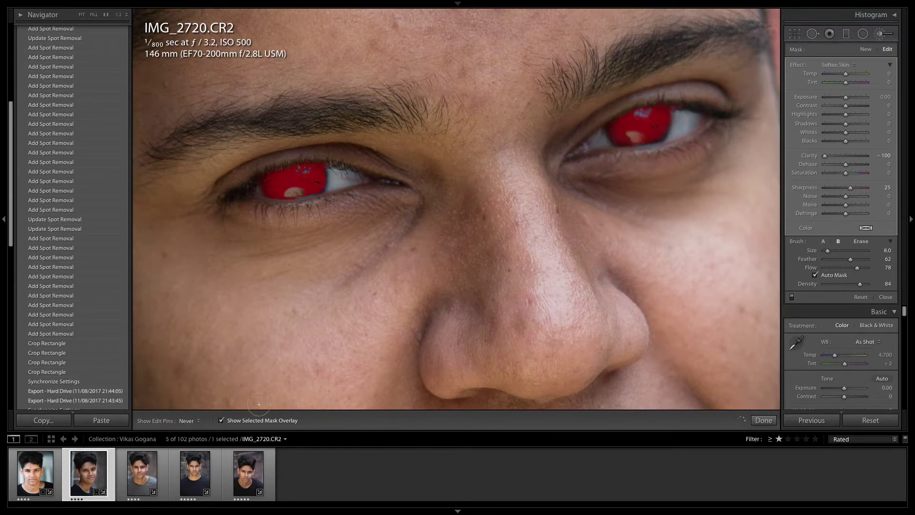
# Step: Apply the Iris Enhance effect to the eye mask with Clarity 27, Saturation 17 and Sharpness 38
pyautogui.click(234, 423)
pyautogui.click(839, 65)
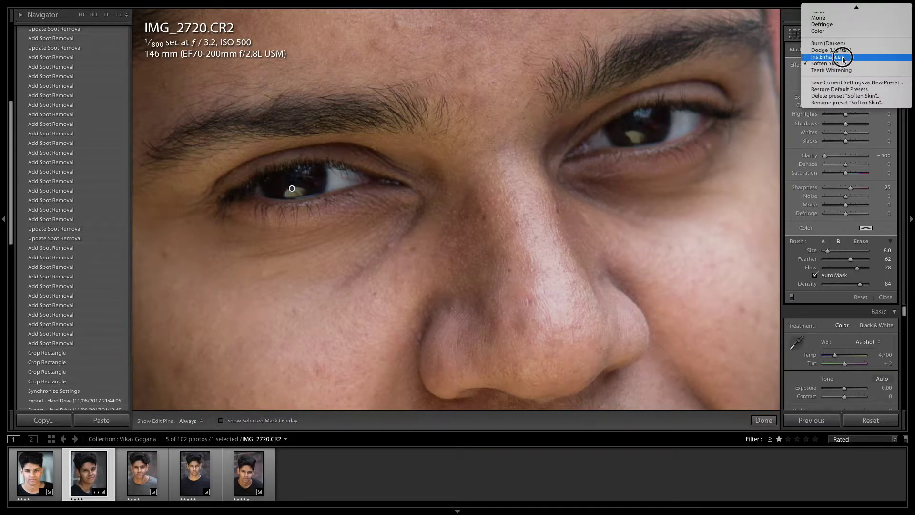
pyautogui.click(842, 58)
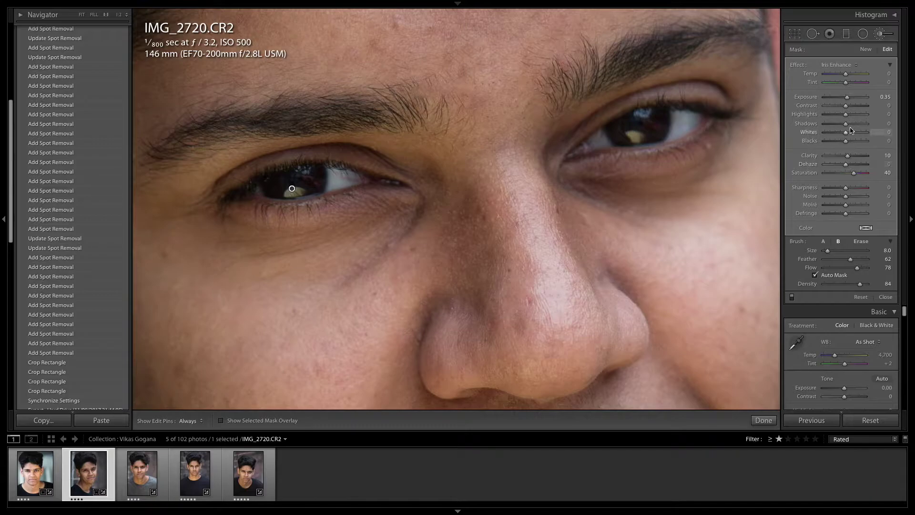
pyautogui.moveTo(847, 157); pyautogui.dragTo(848, 172)
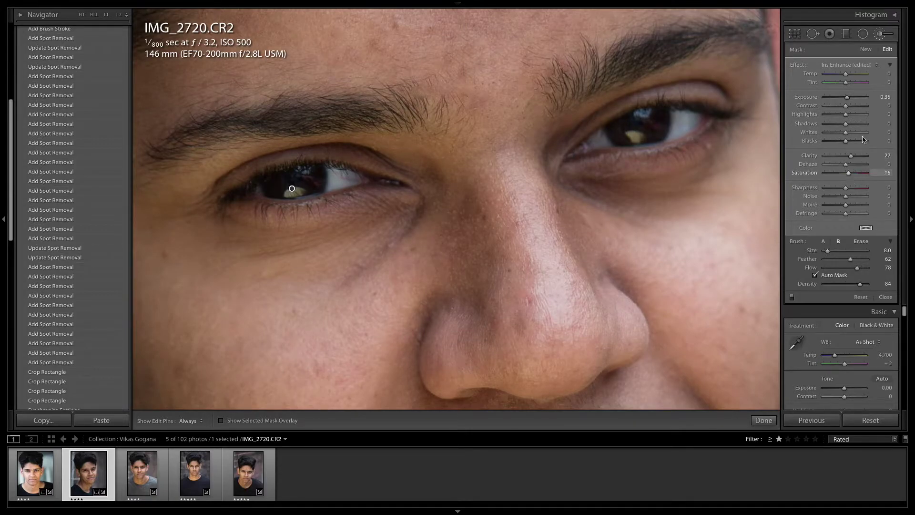
pyautogui.moveTo(846, 188); pyautogui.dragTo(854, 190)
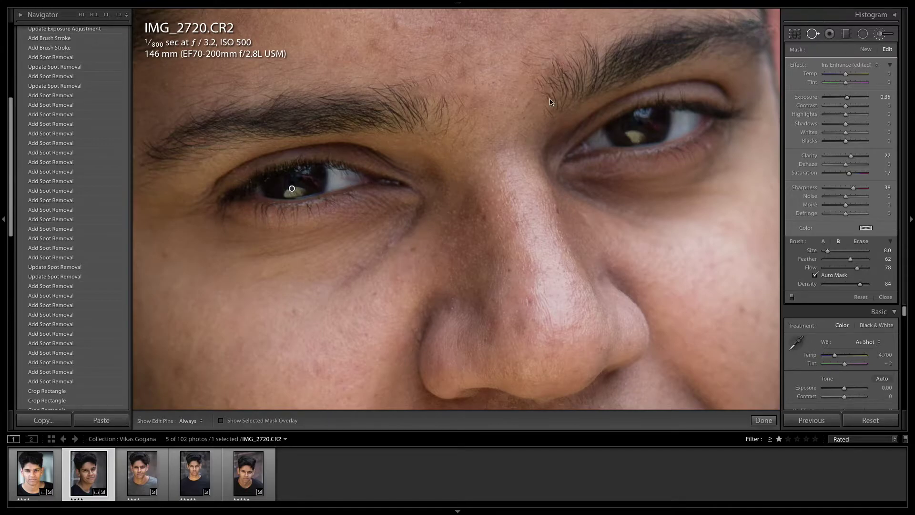
# Step: Heal the stray brow hairs at the inner end of the eyebrow, using a spot size of 27
pyautogui.press('q')
pyautogui.scroll(2, 420, 101)
pyautogui.click(421, 98)
pyautogui.moveTo(422, 99); pyautogui.dragTo(414, 89)
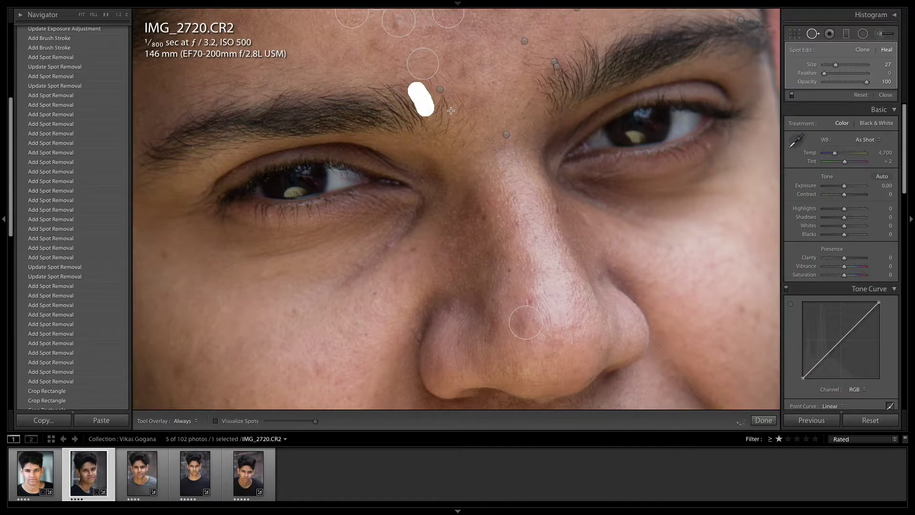
pyautogui.press('q')
pyautogui.press('z')
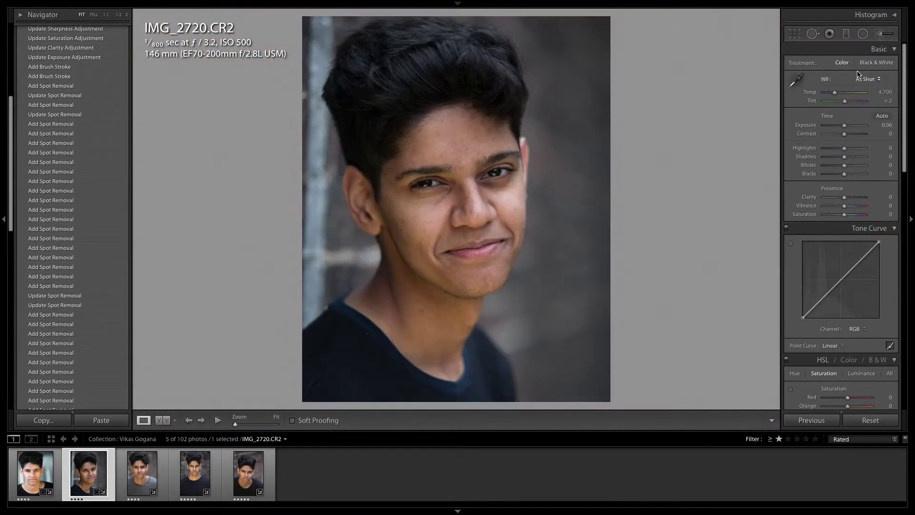
pyautogui.click(813, 35)
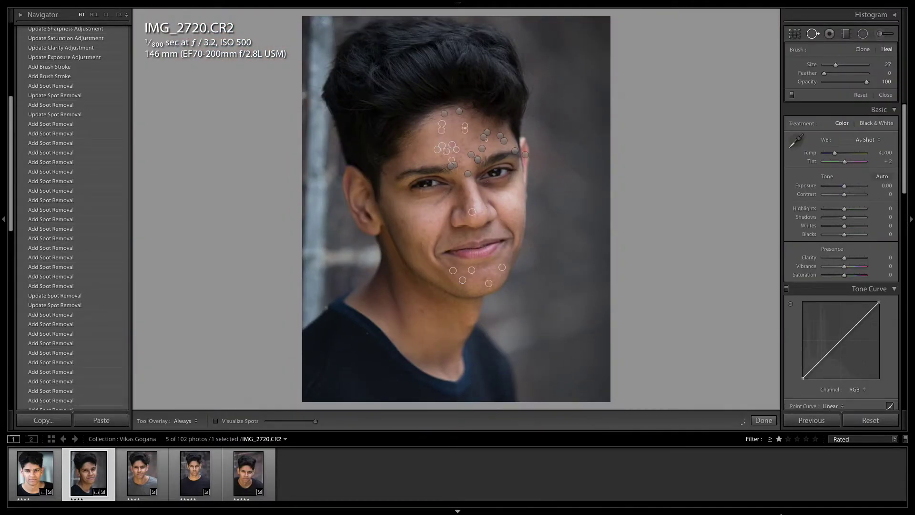
pyautogui.click(763, 420)
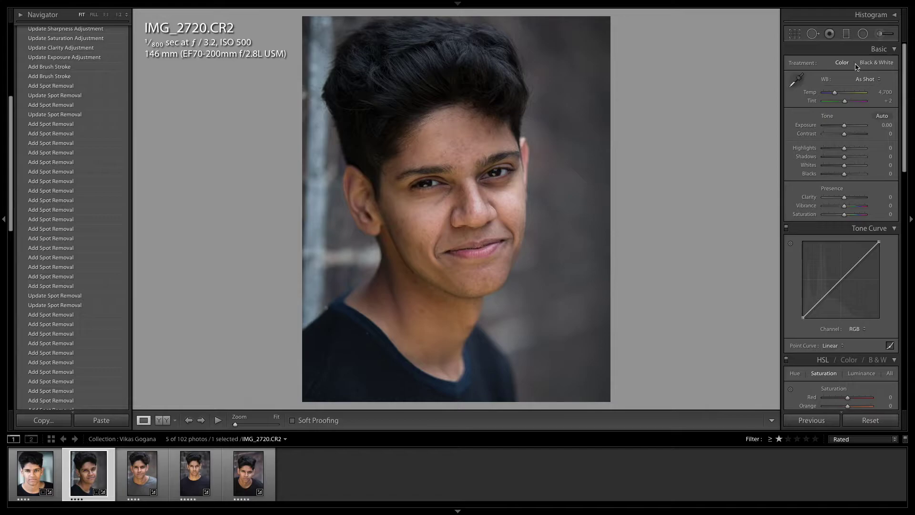
# Step: Contour the face by painting the Burn (Darken) brush effect along its sides
pyautogui.click(885, 34)
pyautogui.click(853, 64)
pyautogui.click(853, 45)
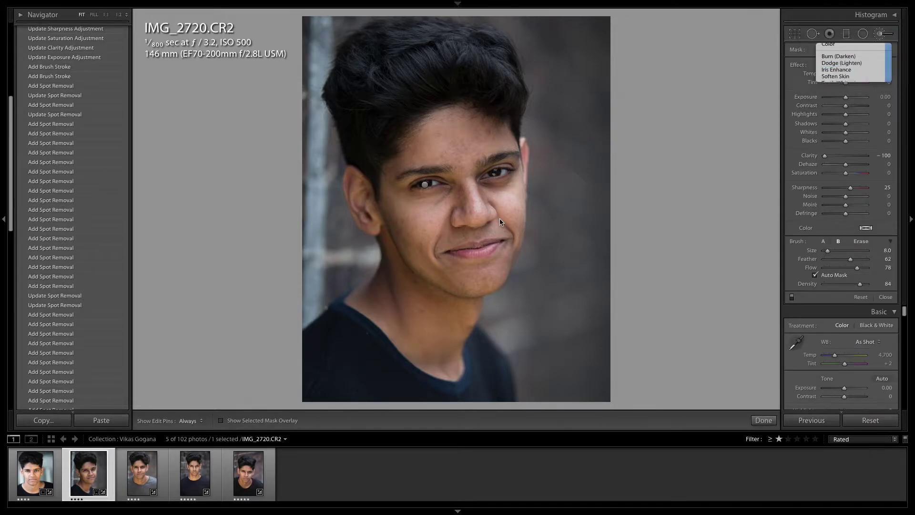
pyautogui.moveTo(386, 188); pyautogui.dragTo(527, 148)
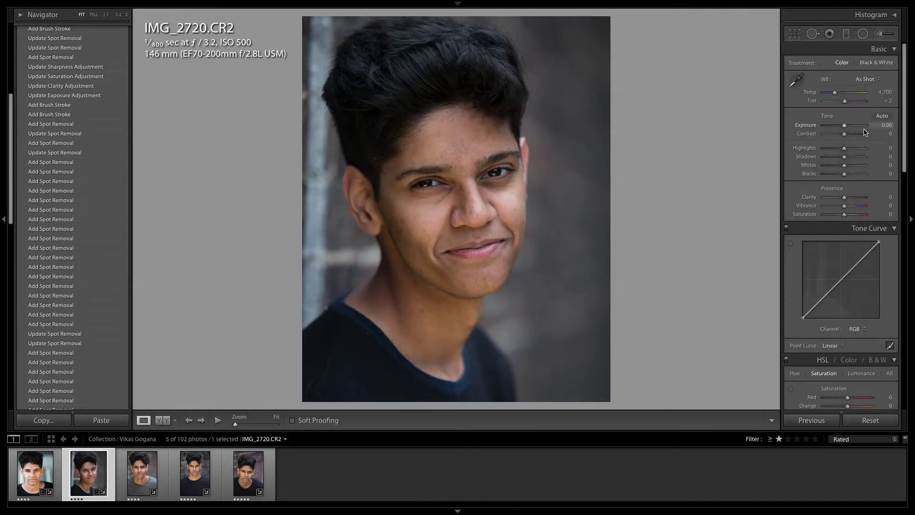
# Step: Set Highlights +55, Shadows +29, Whites +20 and Blacks −12, and cool the white balance Temp to 4,602
pyautogui.moveTo(834, 94); pyautogui.dragTo(833, 94)
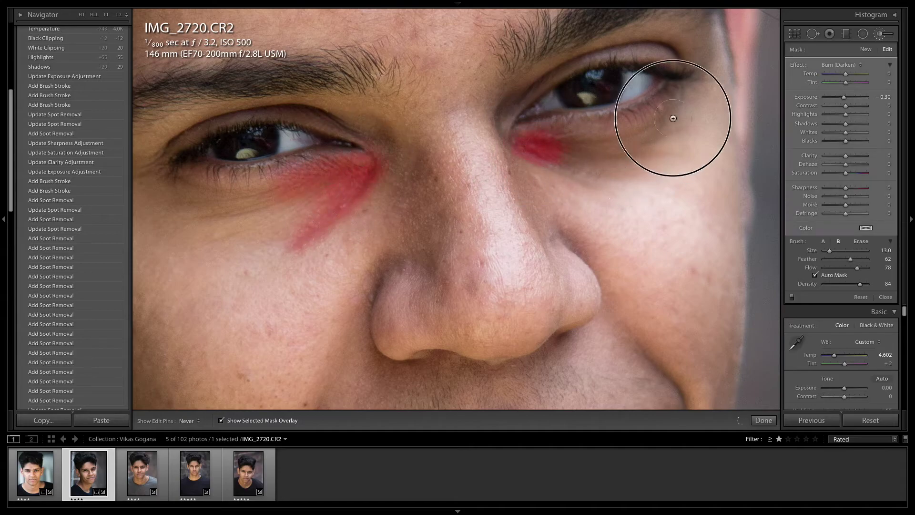
# Step: Extend the under-eye brush mask and change its effect to Soften Skin
pyautogui.moveTo(664, 122); pyautogui.dragTo(596, 157)
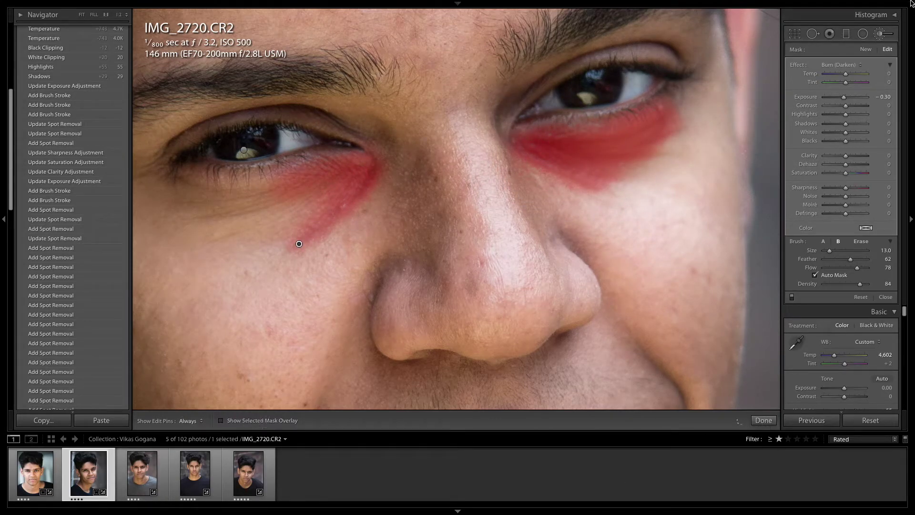
pyautogui.click(841, 65)
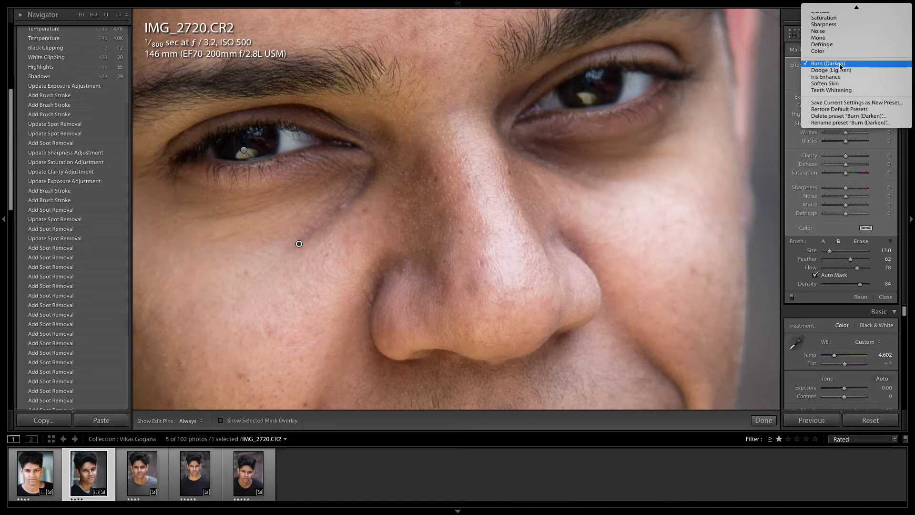
pyautogui.click(872, 83)
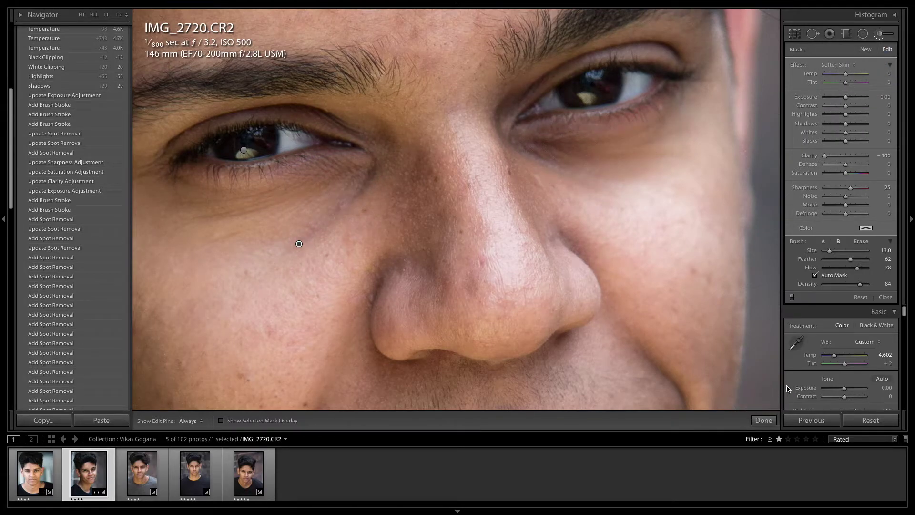
pyautogui.click(763, 420)
pyautogui.click(687, 317)
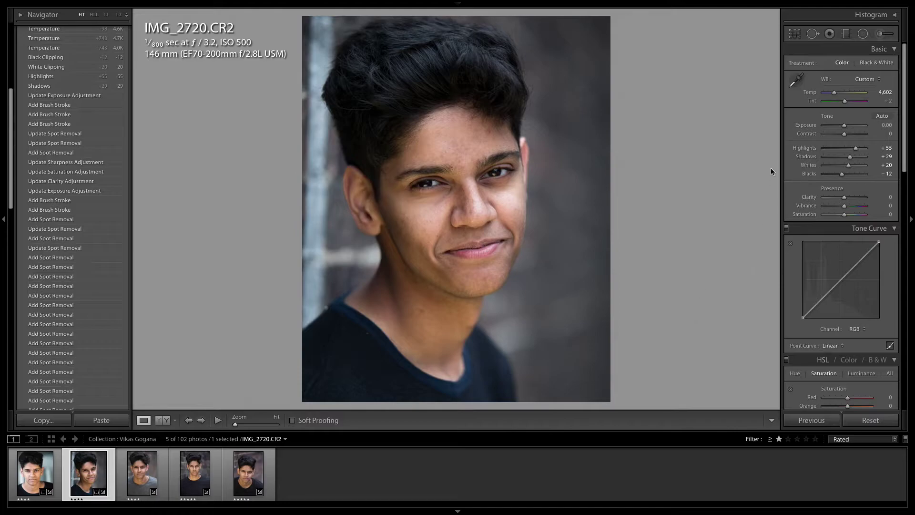
# Step: Set Vibrance to +35 and Saturation to −15, with HSL saturation at Red +4 and Orange −3
pyautogui.moveTo(844, 205)
pyautogui.mouseDown()
pyautogui.moveTo(853, 206)
pyautogui.moveTo(841, 217)
pyautogui.moveTo(852, 209)
pyautogui.moveTo(848, 196)
pyautogui.mouseUp()
pyautogui.scroll(-5, 851, 219)
pyautogui.scroll(5, 805, 293)
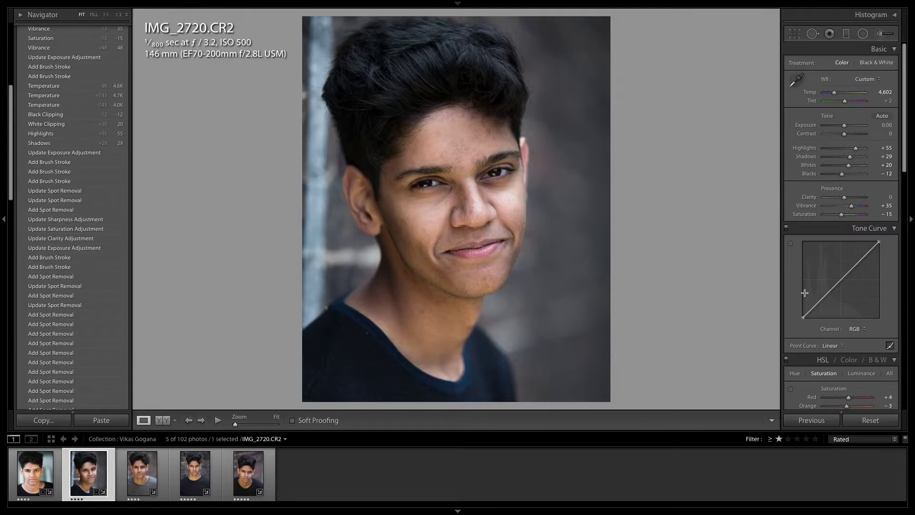
# Step: Switch to IMG_2861.CR2 and heal the forehead blemishes with a spot size of 46
pyautogui.press('Right')
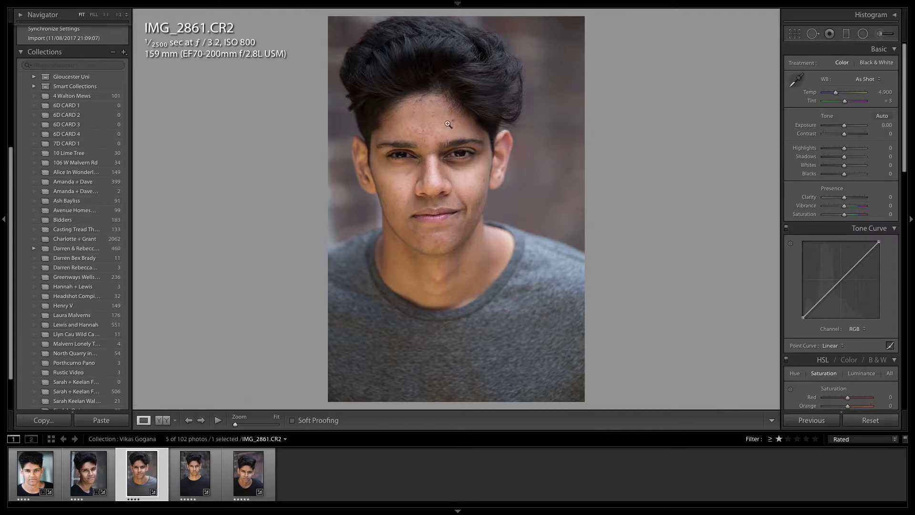
pyautogui.click(464, 142)
pyautogui.press('q')
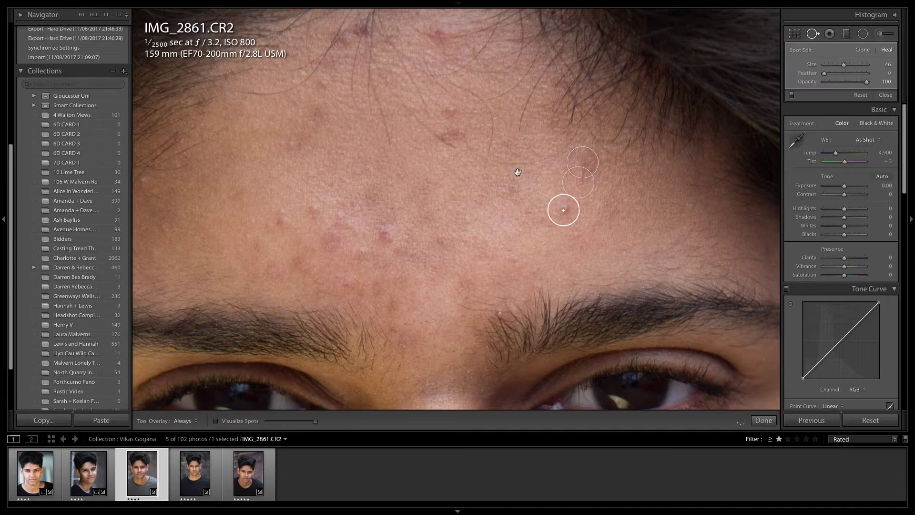
pyautogui.moveTo(365, 26); pyautogui.dragTo(328, 82)
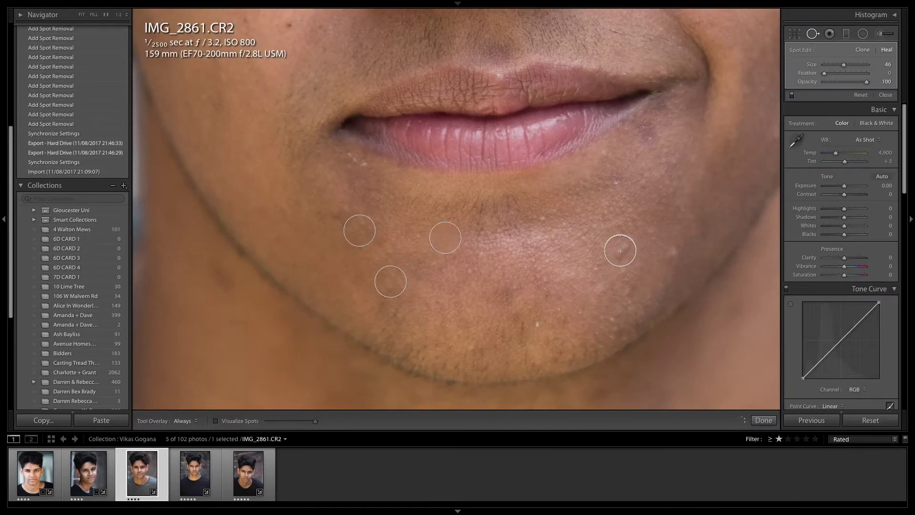
# Step: Heal the blemishes on the chin and around the mouth
pyautogui.click(523, 329)
pyautogui.click(433, 187)
pyautogui.click(635, 173)
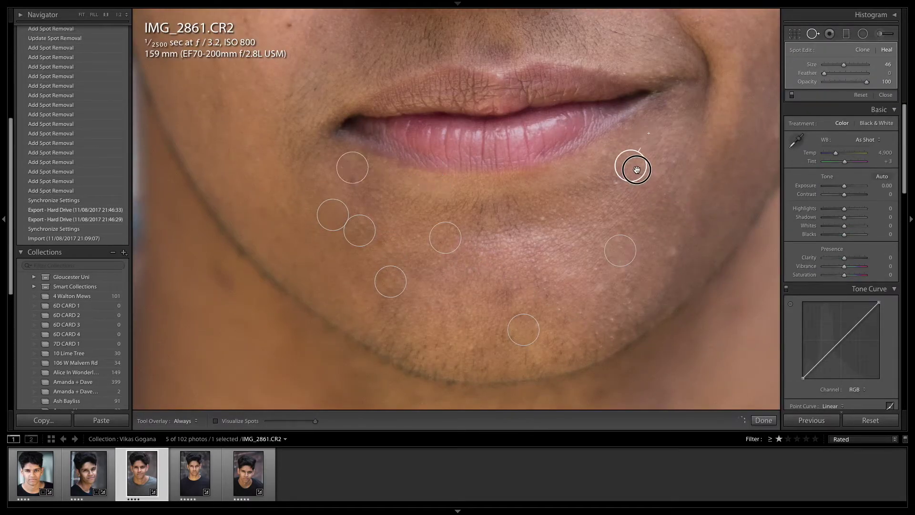
pyautogui.click(812, 33)
# Step: Crop IMG_2861.CR2 to a 4 x 5 frame around the head and shoulders
pyautogui.press('z')
pyautogui.press('Left')
pyautogui.press('r')
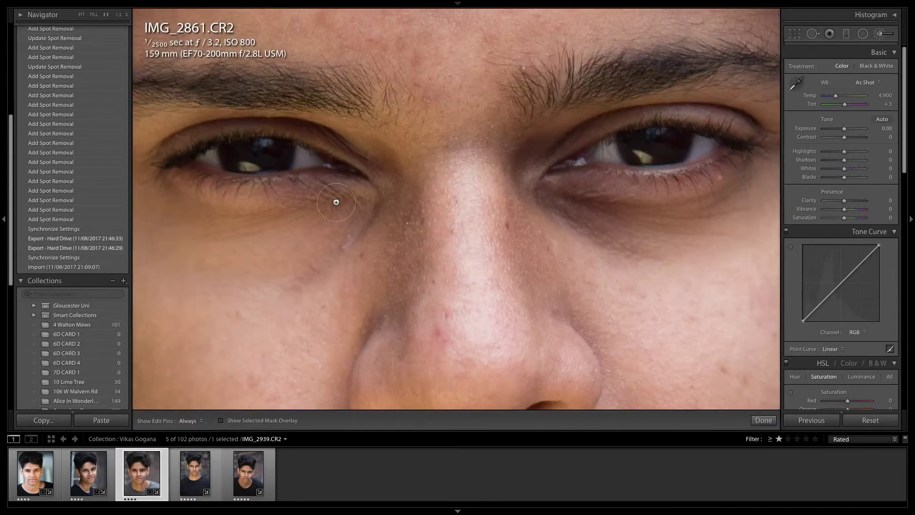
# Step: Brush over both irises to enhance the eyes, and paint a Soften Skin mask beneath both eyes
pyautogui.press('k')
pyautogui.moveTo(219, 152); pyautogui.dragTo(305, 155)
pyautogui.moveTo(605, 143); pyautogui.dragTo(705, 145)
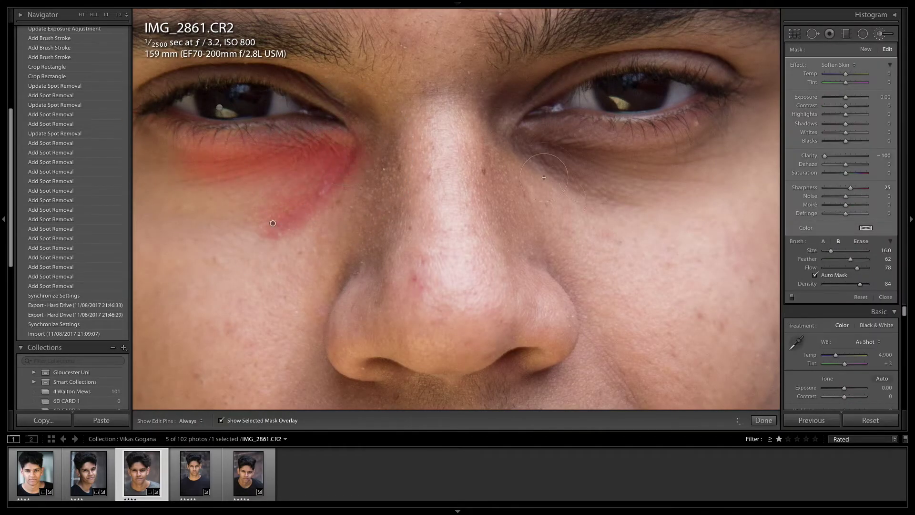
pyautogui.moveTo(544, 177); pyautogui.dragTo(691, 148)
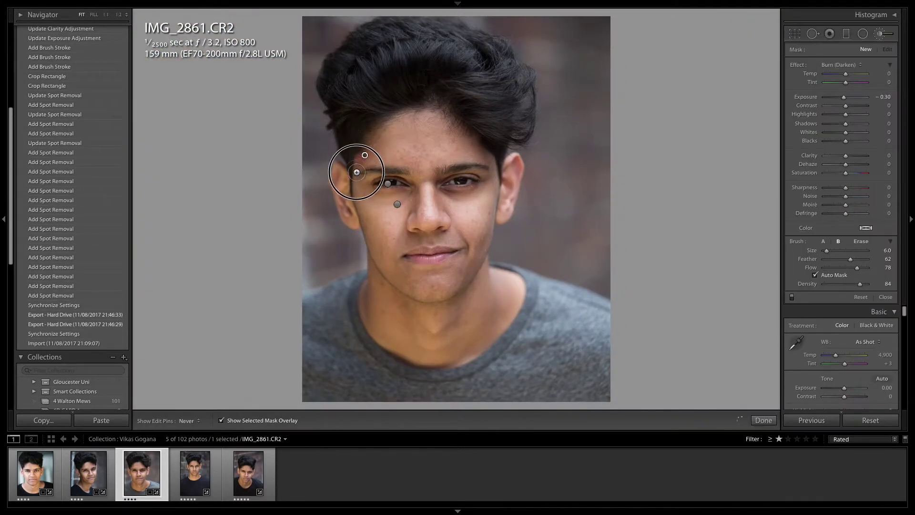
# Step: Contour both sides of the face from temple to jaw with the Burn (Darken) brush at Exposure −0.30
pyautogui.moveTo(357, 172); pyautogui.dragTo(404, 282)
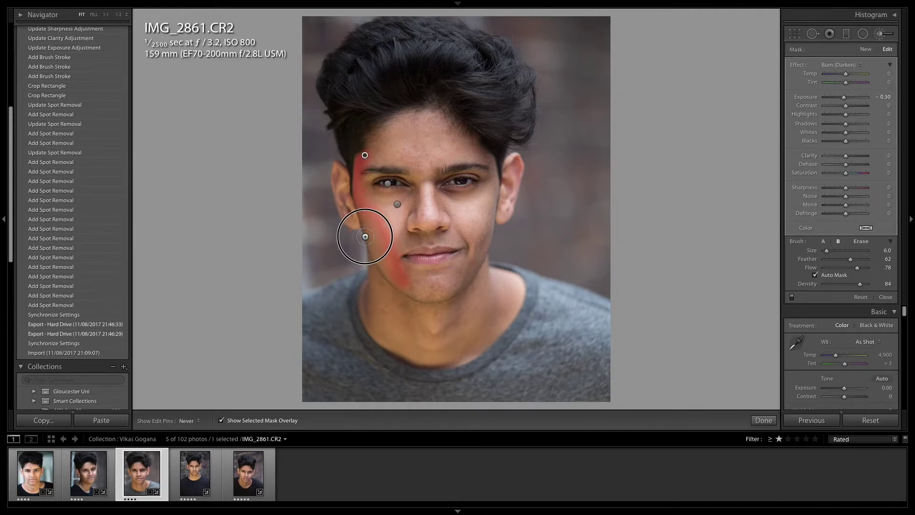
pyautogui.moveTo(494, 188); pyautogui.dragTo(472, 281)
pyautogui.moveTo(491, 205)
pyautogui.mouseDown()
pyautogui.moveTo(484, 247)
pyautogui.moveTo(458, 300)
pyautogui.mouseUp()
pyautogui.click(267, 420)
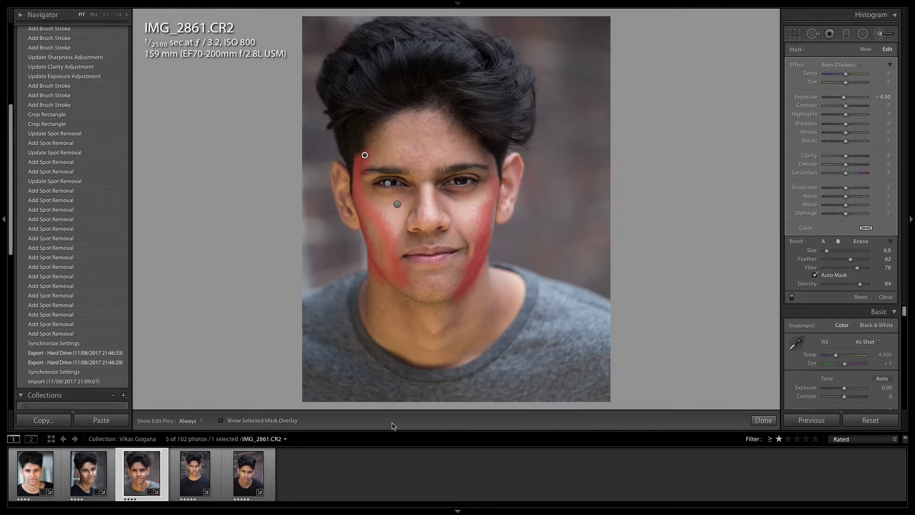
pyautogui.click(762, 420)
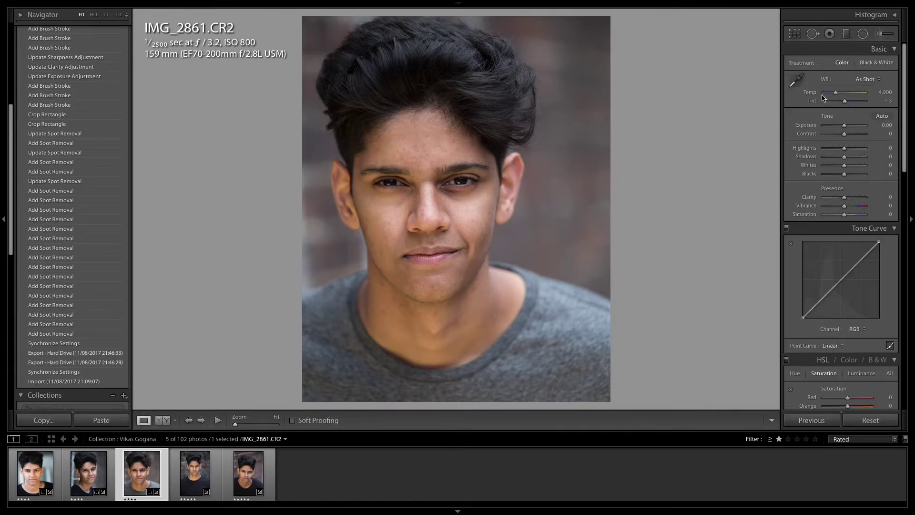
# Step: Strengthen the existing face-contour brush mask by setting its Exposure to −0.61 and its Clarity to 27
pyautogui.click(881, 33)
pyautogui.click(398, 205)
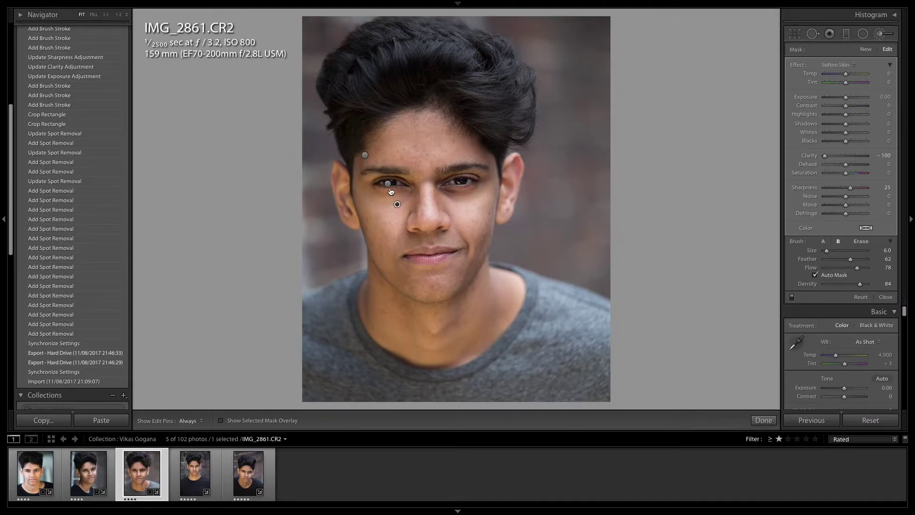
pyautogui.click(365, 155)
pyautogui.click(844, 98)
pyautogui.moveTo(844, 98); pyautogui.dragTo(842, 99)
pyautogui.moveTo(845, 155); pyautogui.dragTo(851, 156)
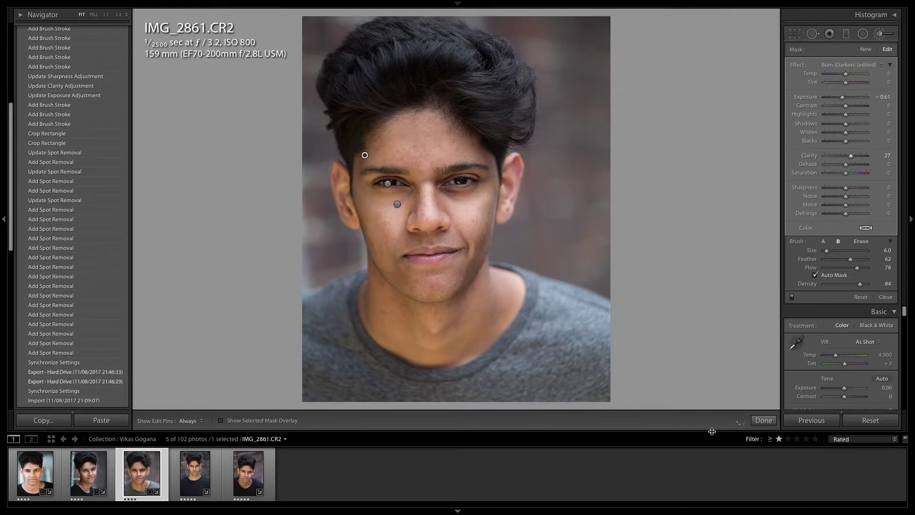
pyautogui.click(763, 420)
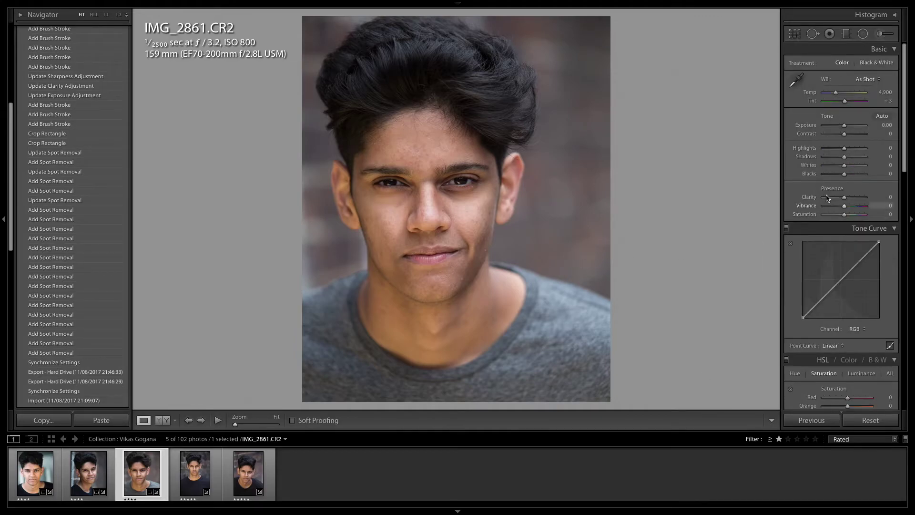
# Step: Set Highlights to +44, Shadows to +18, Vibrance to +41 and Saturation to −11, adjust Temp, and set the lens vignetting amount to −58
pyautogui.click(811, 35)
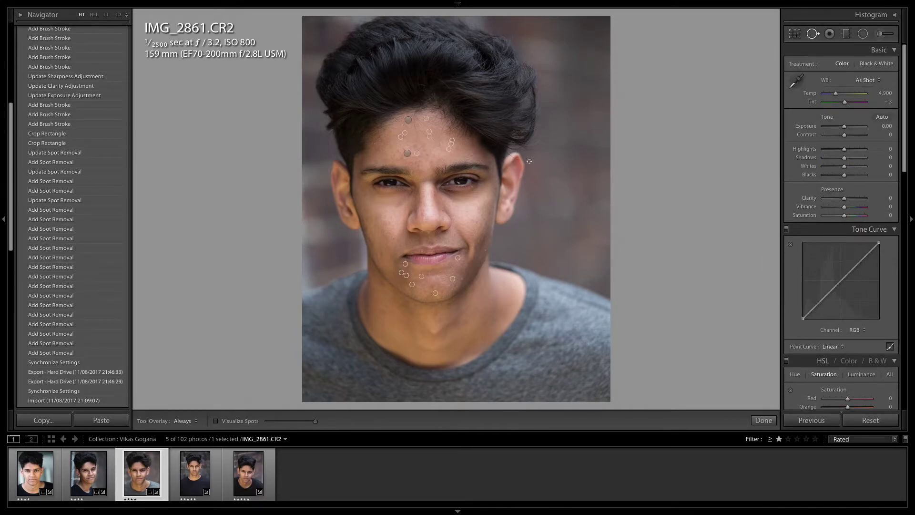
pyautogui.click(763, 420)
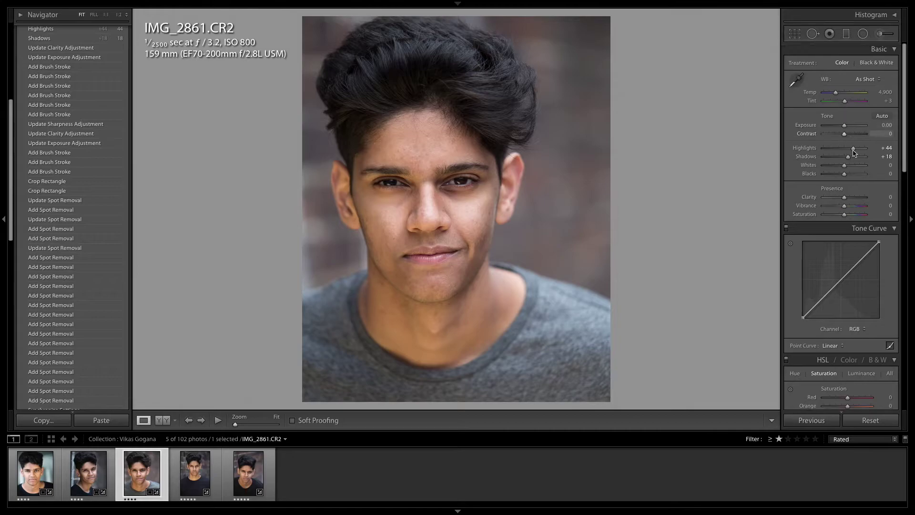
pyautogui.moveTo(844, 205)
pyautogui.mouseDown()
pyautogui.moveTo(840, 214)
pyautogui.moveTo(853, 206)
pyautogui.mouseUp()
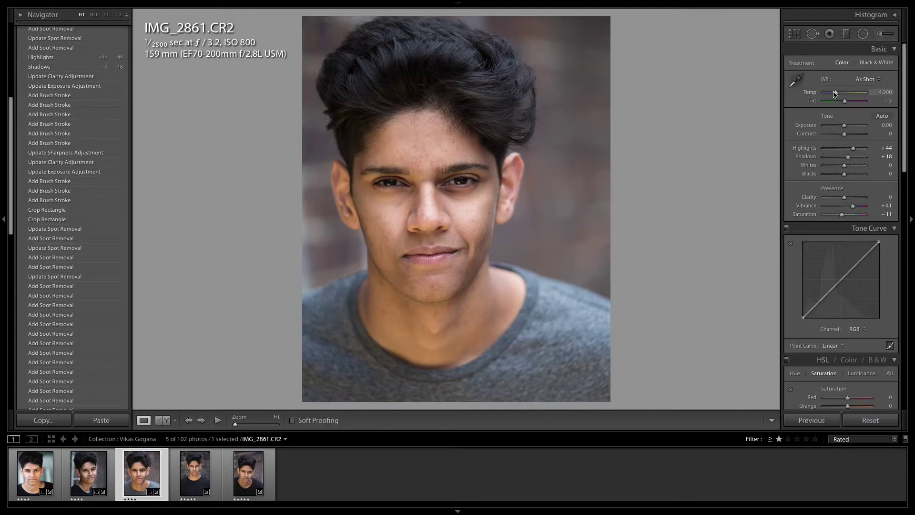
pyautogui.moveTo(834, 94); pyautogui.dragTo(834, 94)
pyautogui.scroll(-15, 834, 190)
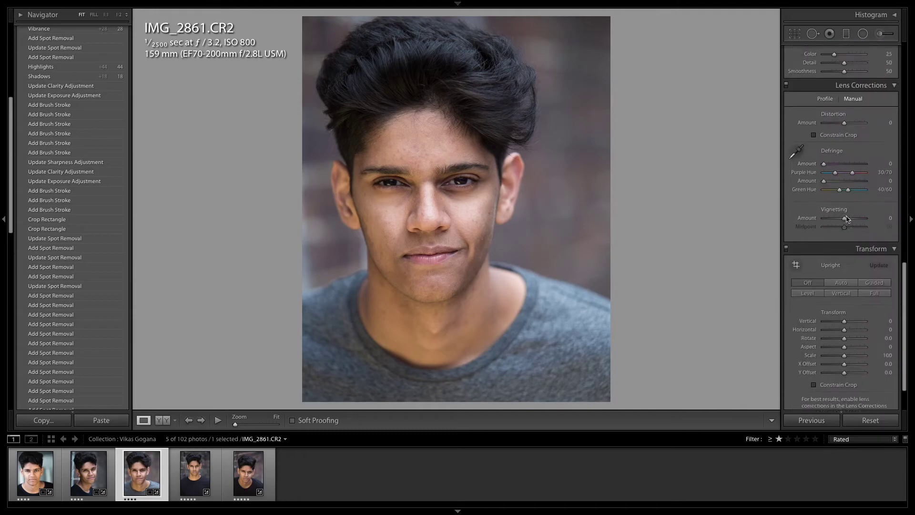
pyautogui.moveTo(844, 170); pyautogui.dragTo(832, 170)
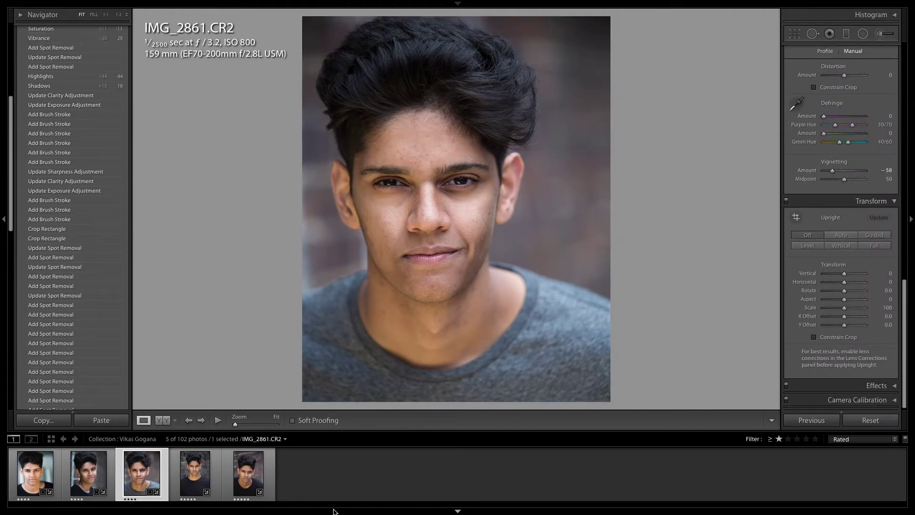
# Step: Crop IMG_2939.CR2 to a 4 x 5 frame around the head and shoulders
pyautogui.click(193, 472)
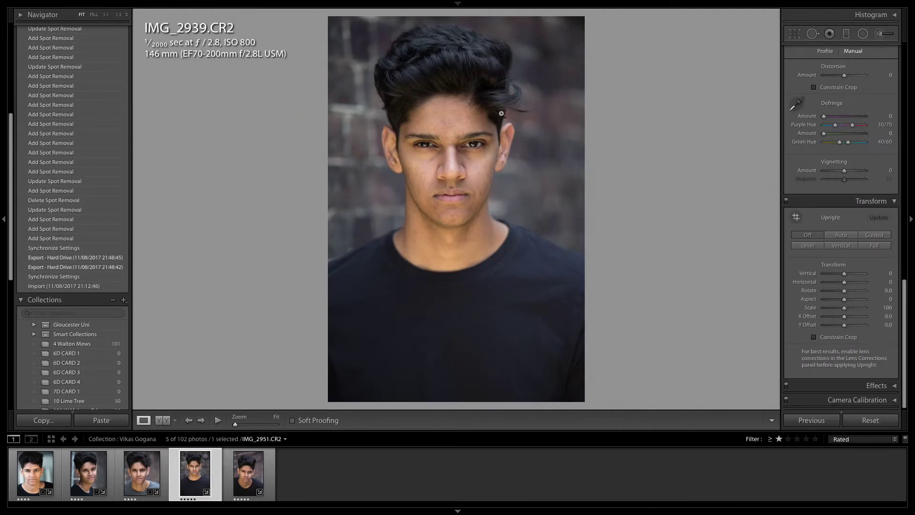
pyautogui.click(795, 33)
pyautogui.click(851, 65)
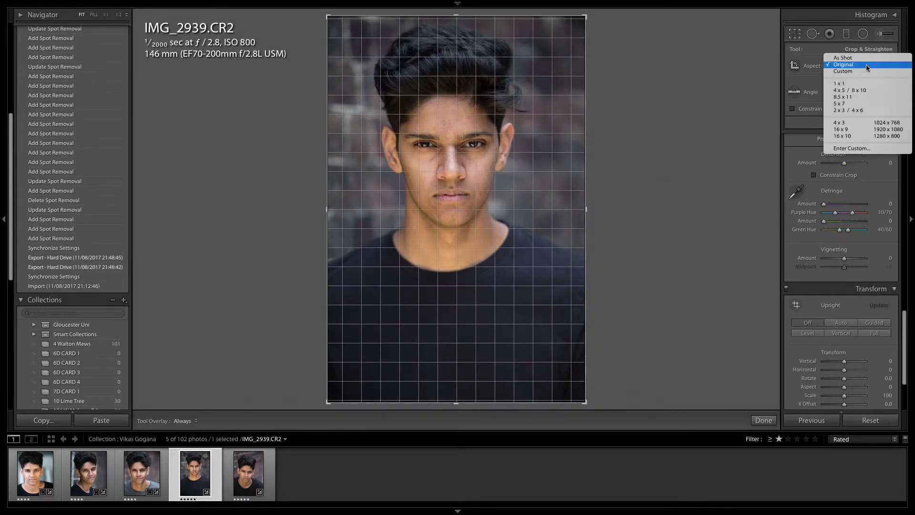
pyautogui.click(876, 90)
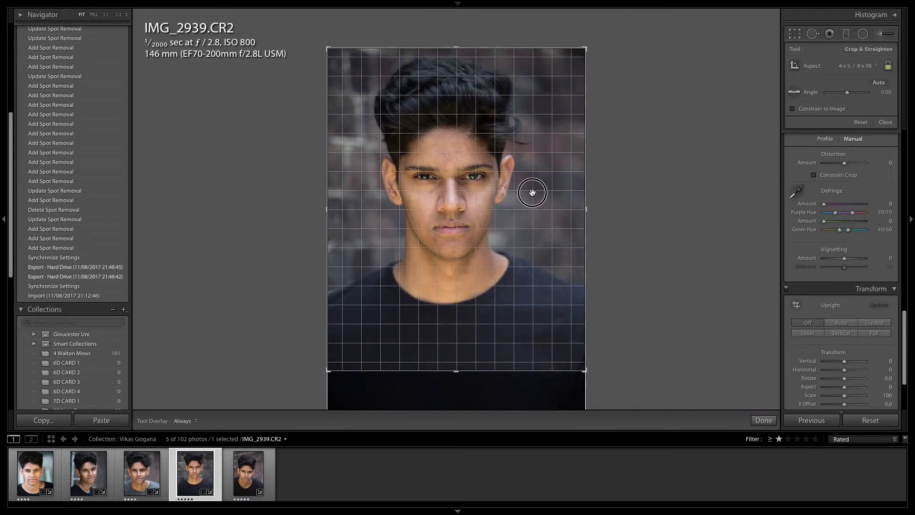
pyautogui.moveTo(531, 210); pyautogui.dragTo(543, 233)
pyautogui.moveTo(586, 370); pyautogui.dragTo(578, 360)
pyautogui.click(763, 420)
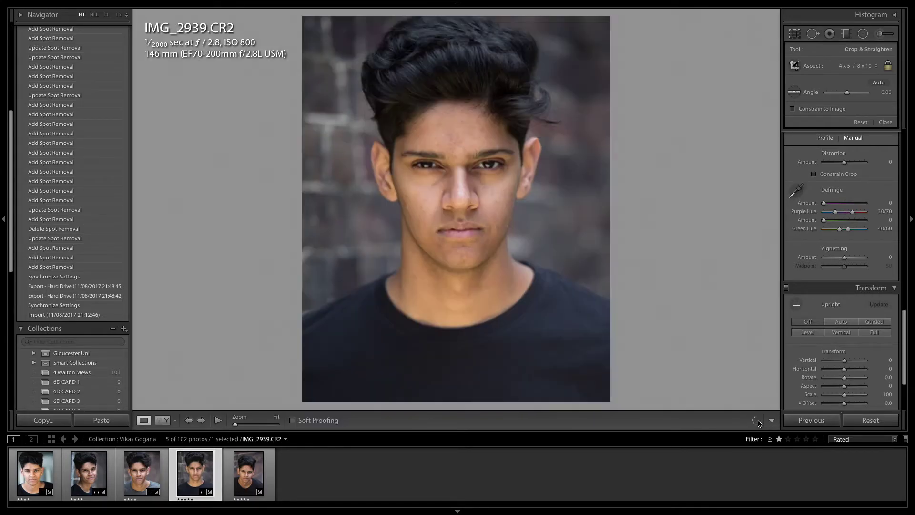
# Step: Brush a mask over both irises and adjust its exposure, clarity and sharpness to enhance the eyes
pyautogui.click(452, 171)
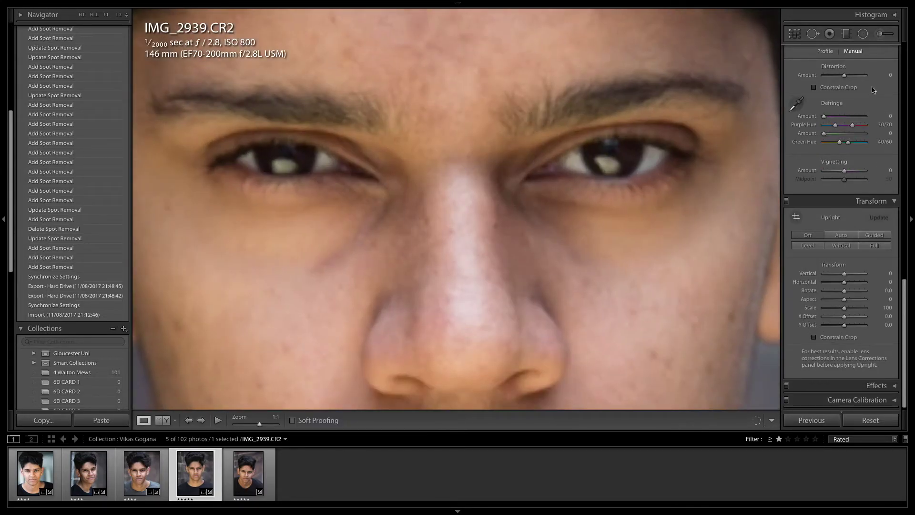
pyautogui.click(879, 34)
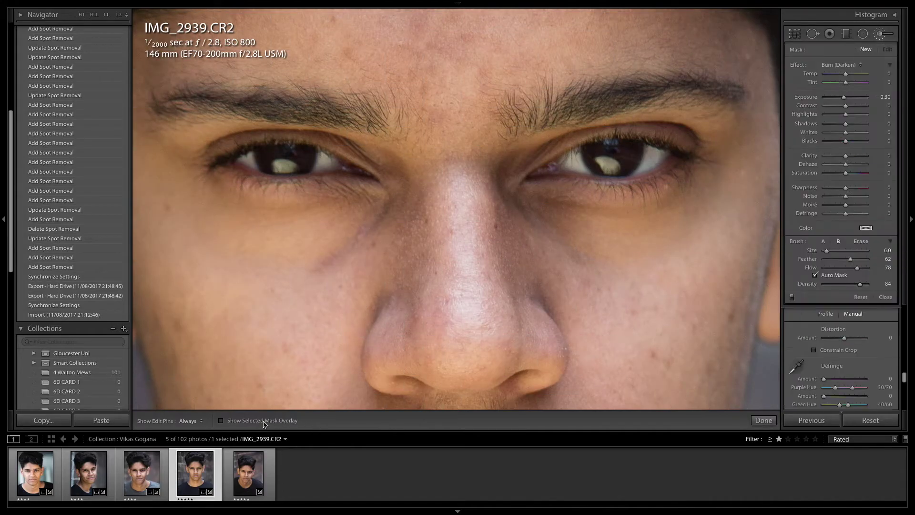
pyautogui.press('h')
pyautogui.moveTo(286, 153)
pyautogui.mouseDown()
pyautogui.moveTo(313, 156)
pyautogui.moveTo(290, 166)
pyautogui.moveTo(270, 162)
pyautogui.moveTo(293, 151)
pyautogui.mouseUp()
pyautogui.press('h')
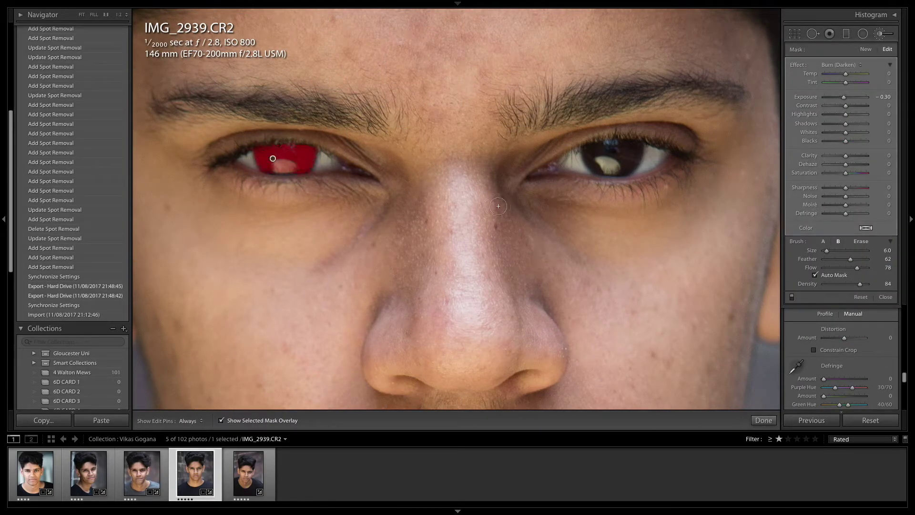
pyautogui.moveTo(618, 158)
pyautogui.mouseDown()
pyautogui.moveTo(590, 151)
pyautogui.moveTo(640, 158)
pyautogui.moveTo(605, 163)
pyautogui.moveTo(597, 150)
pyautogui.moveTo(623, 148)
pyautogui.moveTo(635, 160)
pyautogui.moveTo(613, 167)
pyautogui.mouseUp()
pyautogui.press('h')
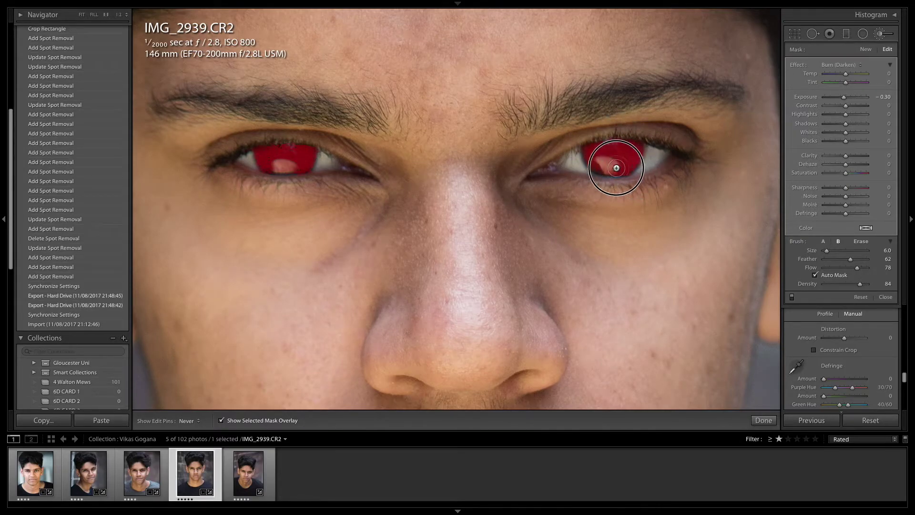
pyautogui.press('h')
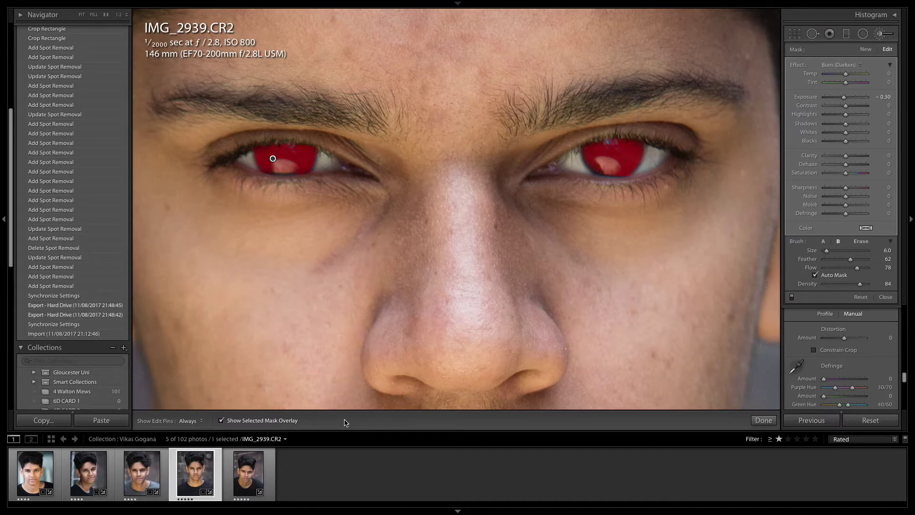
pyautogui.click(263, 421)
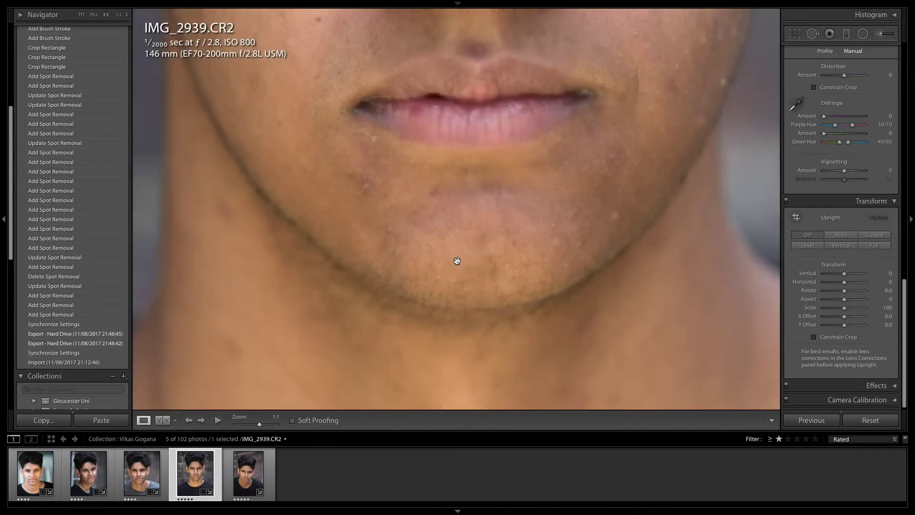
# Step: Heal the blemishes on the chin and below the mouth of IMG_2939.CR2
pyautogui.click(574, 215)
pyautogui.click(556, 243)
pyautogui.click(588, 129)
pyautogui.click(614, 158)
pyautogui.click(565, 164)
pyautogui.click(356, 177)
pyautogui.click(389, 231)
pyautogui.click(763, 377)
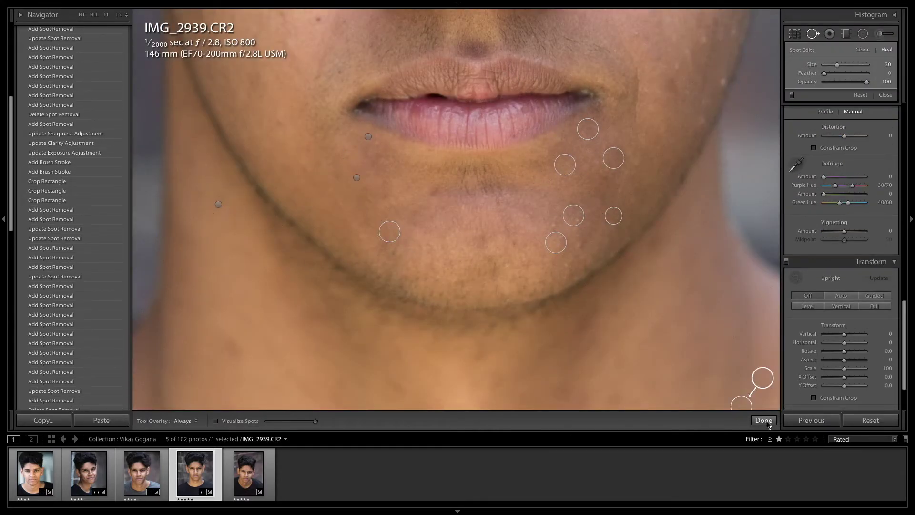
pyautogui.click(763, 420)
# Step: Contour the face with a Burn (Darken) brush mask, and paint a separate Soften Skin mask beneath both eyes
pyautogui.press('k')
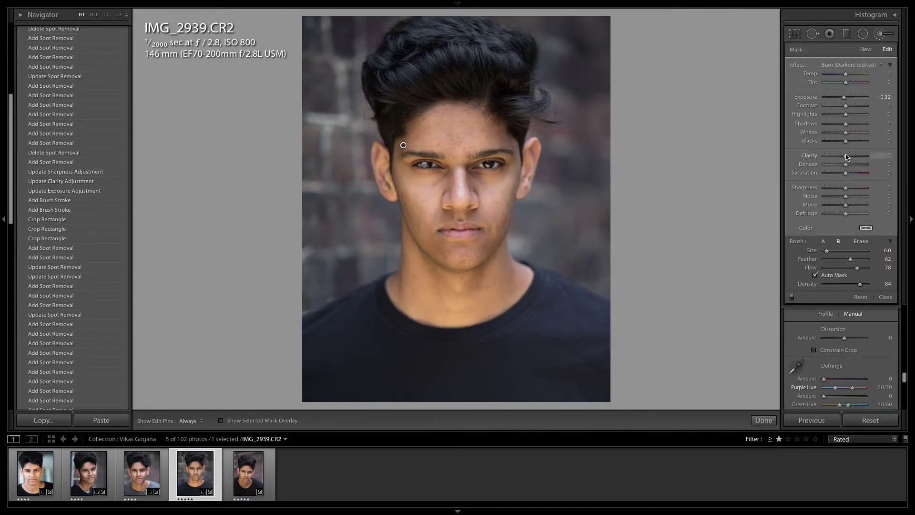
pyautogui.press('h')
pyautogui.press('z')
pyautogui.press('o')
pyautogui.moveTo(305, 215); pyautogui.dragTo(377, 156)
pyautogui.moveTo(307, 154)
pyautogui.mouseDown()
pyautogui.moveTo(225, 150)
pyautogui.moveTo(348, 153)
pyautogui.mouseUp()
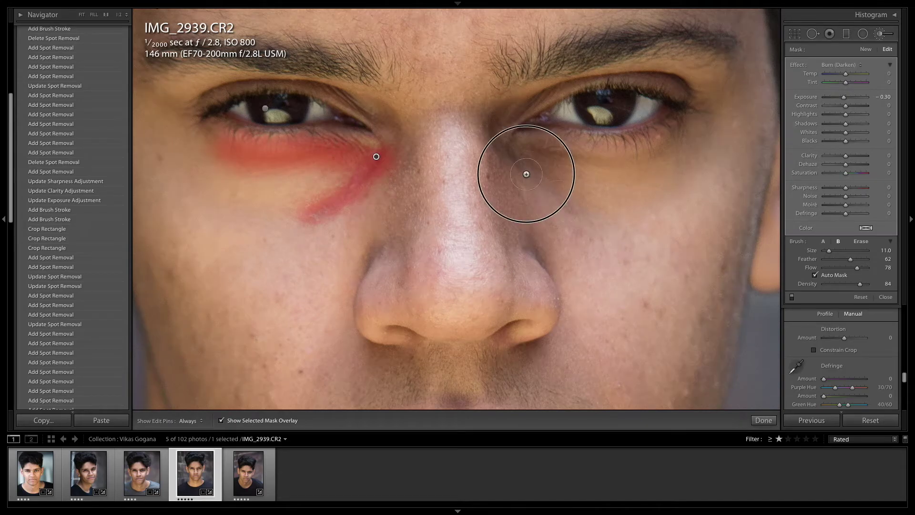
pyautogui.press('h')
pyautogui.moveTo(505, 145)
pyautogui.mouseDown()
pyautogui.moveTo(535, 188)
pyautogui.moveTo(547, 155)
pyautogui.moveTo(683, 159)
pyautogui.moveTo(545, 163)
pyautogui.moveTo(527, 177)
pyautogui.moveTo(589, 206)
pyautogui.mouseUp()
pyautogui.press('h')
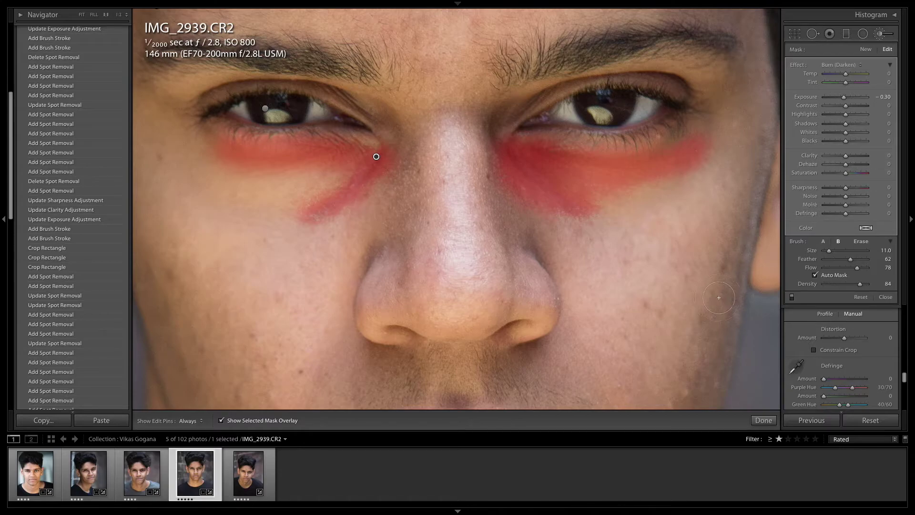
pyautogui.click(257, 422)
pyautogui.click(838, 65)
pyautogui.click(858, 77)
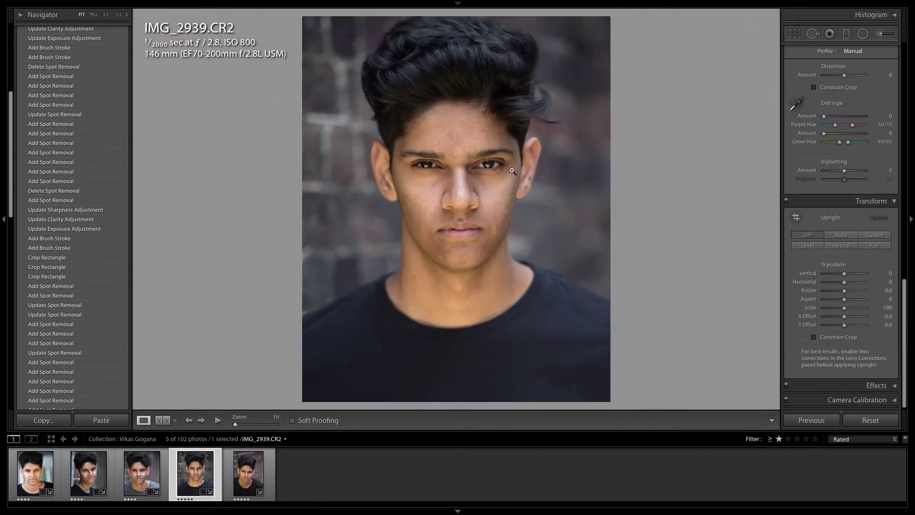
# Step: Set Temp to 4,452, Highlights +29, Shadows +14, Vibrance +43, Saturation −4 and vignetting −48, and heal remaining blemishes on the cheek and jaw
pyautogui.moveTo(846, 148); pyautogui.dragTo(851, 149)
pyautogui.scroll(-10, 851, 148)
pyautogui.press('z')
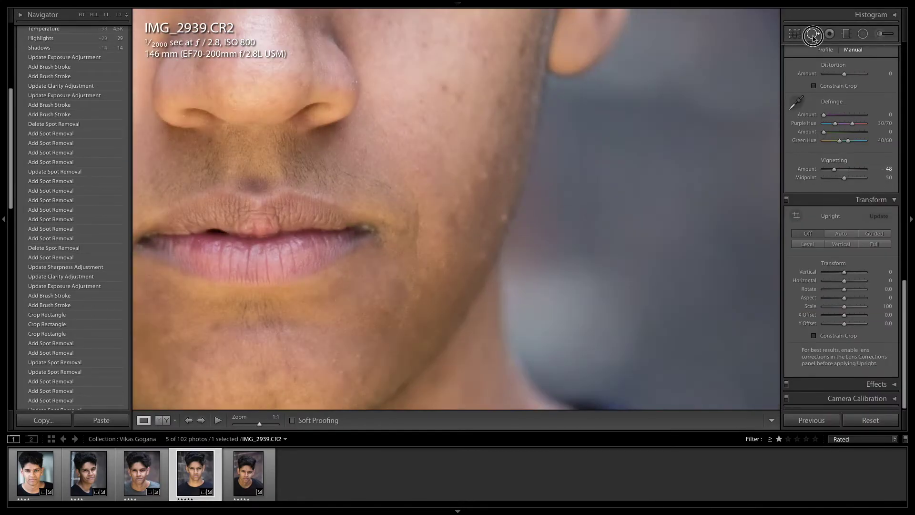
pyautogui.click(813, 34)
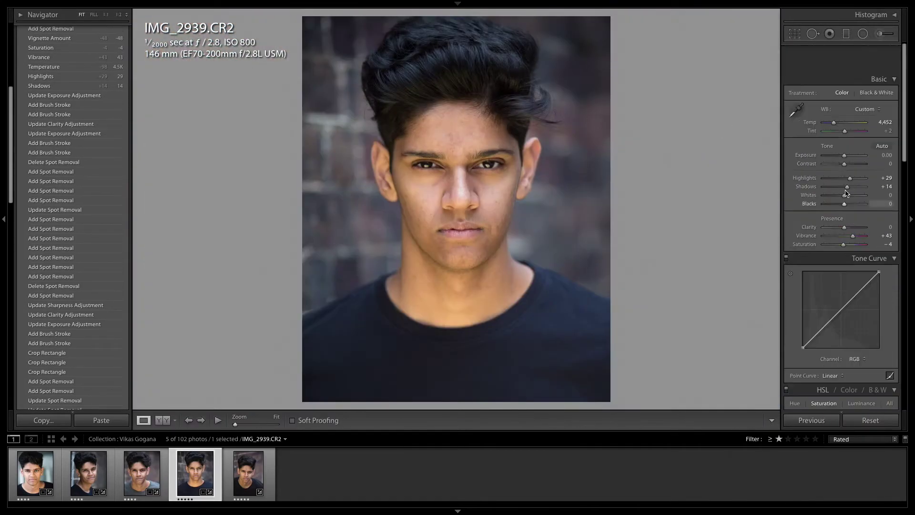
pyautogui.scroll(-1, 841, 215)
pyautogui.moveTo(842, 214); pyautogui.dragTo(841, 215)
# Step: Crop the next photo, IMG_2951.CR2, to a 4 x 5 frame around the head and shoulders
pyautogui.press('Right')
pyautogui.press('r')
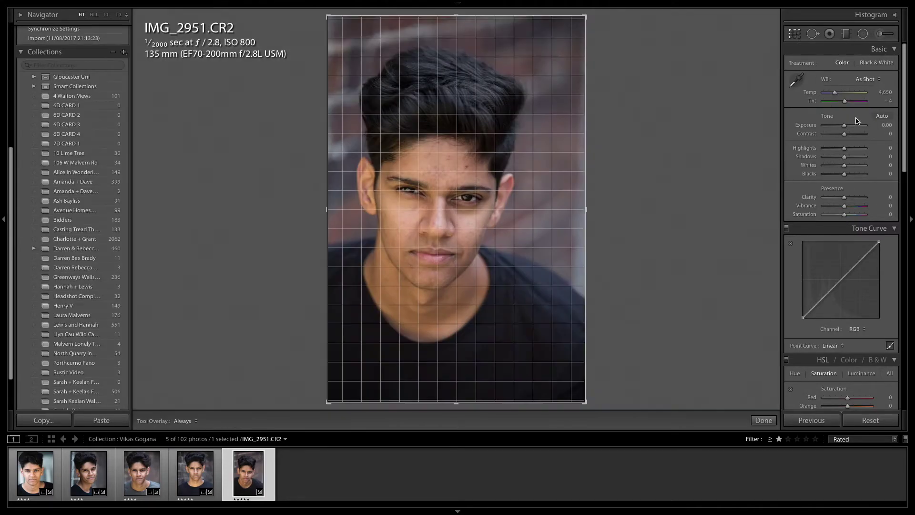
pyautogui.click(857, 66)
pyautogui.click(864, 98)
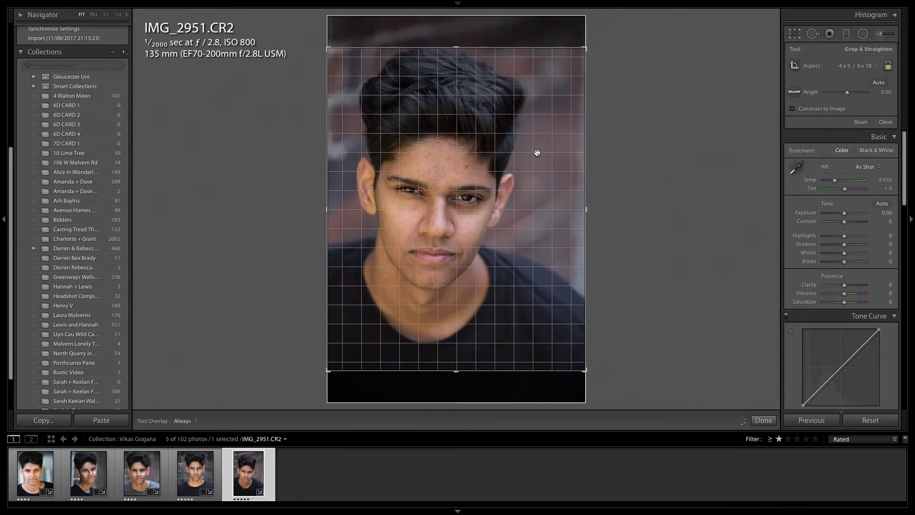
pyautogui.moveTo(537, 153); pyautogui.dragTo(535, 153)
pyautogui.moveTo(585, 369); pyautogui.dragTo(576, 366)
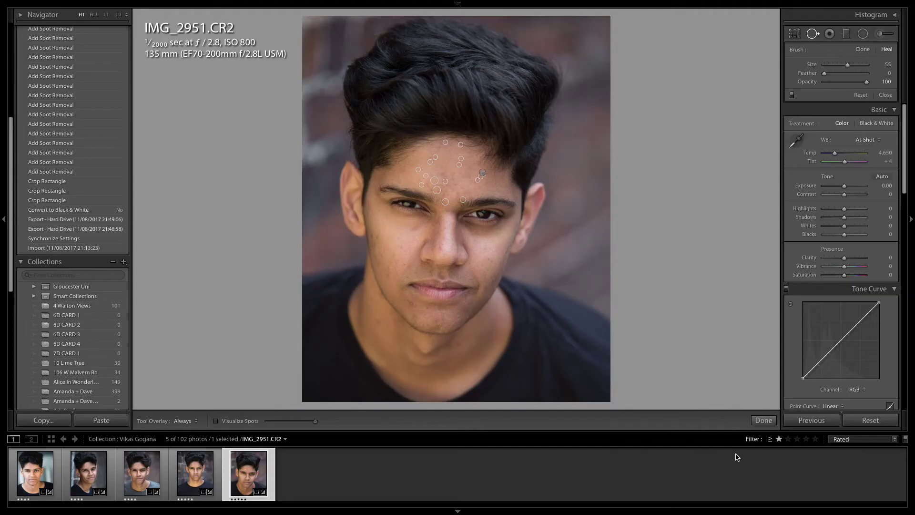
# Step: Heal the blemishes on the forehead and chin of IMG_2951.CR2
pyautogui.press('z')
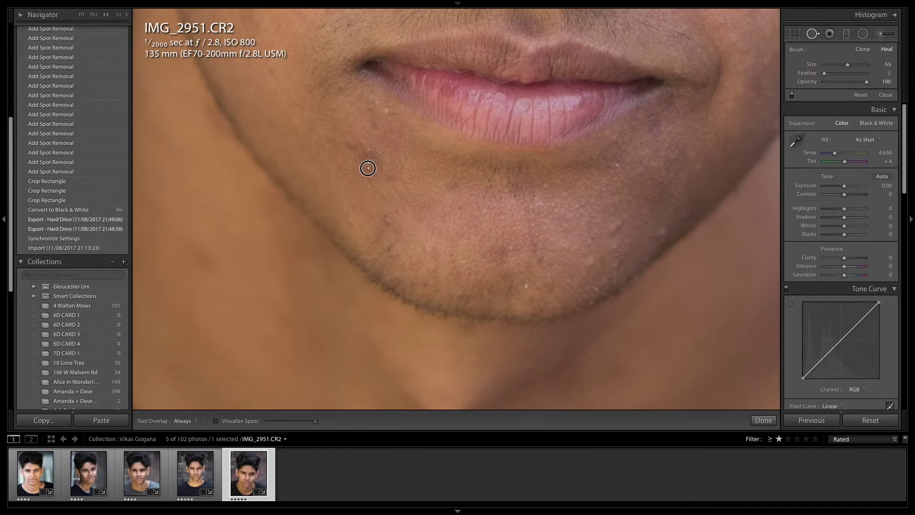
pyautogui.click(615, 259)
pyautogui.click(472, 306)
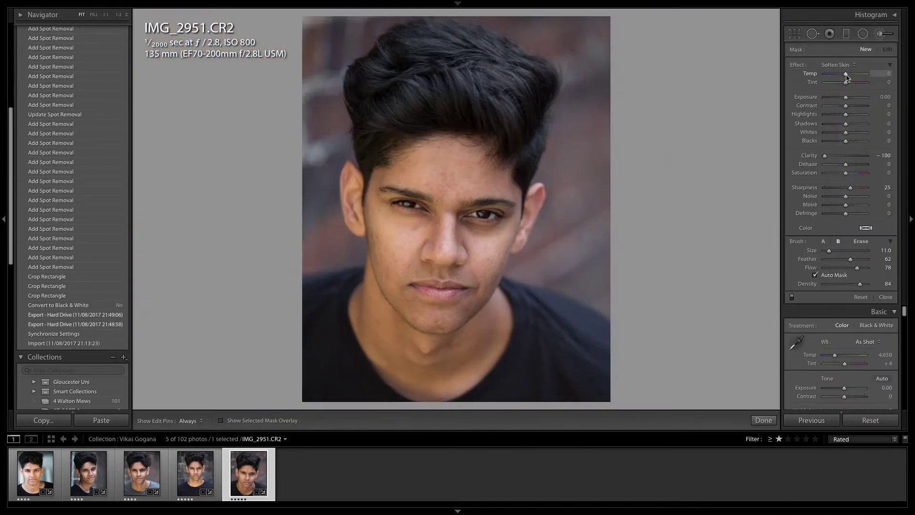
# Step: Contour both sides of the face and the jawline with a size 9 Burn (Darken) brush at Exposure −0.30
pyautogui.click(837, 64)
pyautogui.click(841, 47)
pyautogui.press('h')
pyautogui.press('[')
pyautogui.press('[')
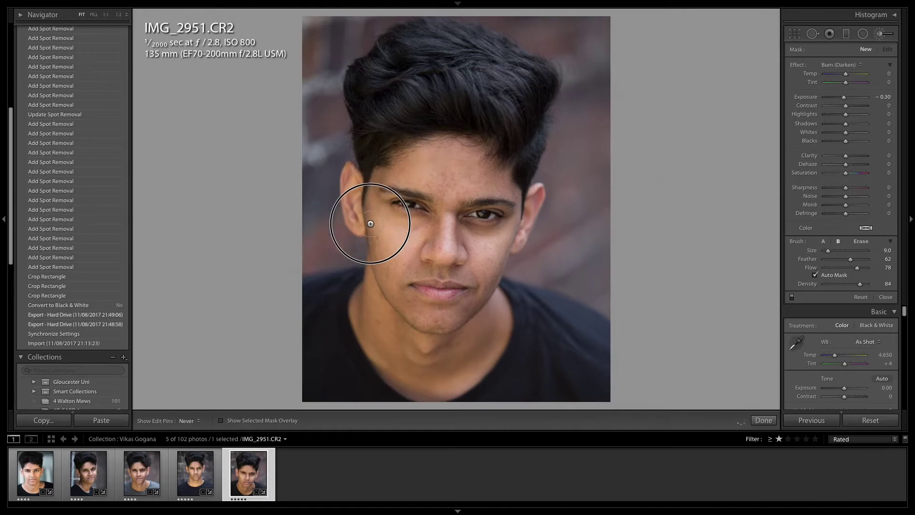
pyautogui.click(400, 302)
pyautogui.moveTo(483, 288)
pyautogui.mouseDown()
pyautogui.moveTo(445, 328)
pyautogui.moveTo(450, 335)
pyautogui.mouseUp()
pyautogui.press('h')
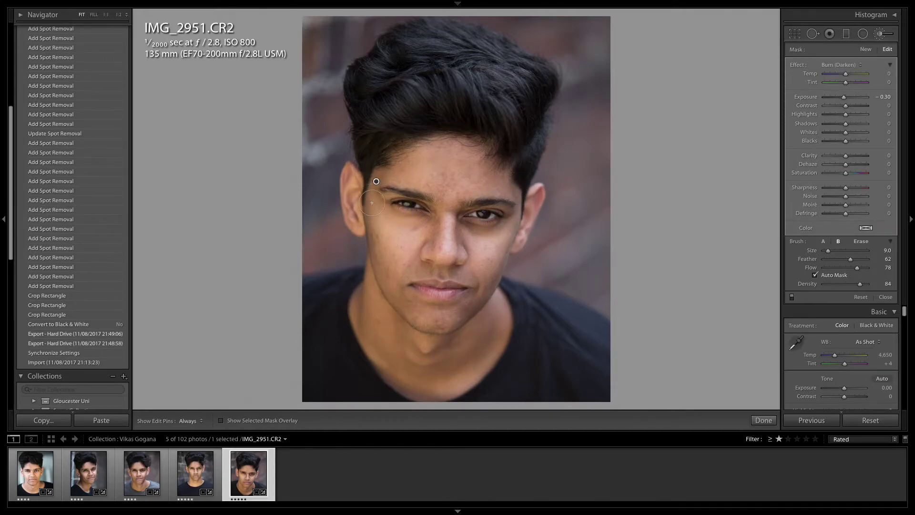
pyautogui.moveTo(372, 203)
pyautogui.mouseDown()
pyautogui.moveTo(384, 292)
pyautogui.moveTo(414, 329)
pyautogui.mouseUp()
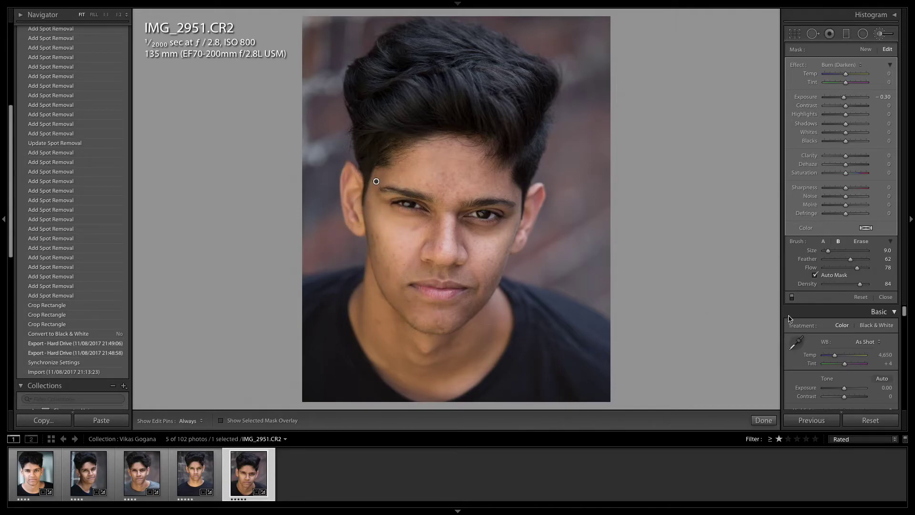
# Step: Set the contour mask's Exposure to −0.64 and Clarity to 19
pyautogui.moveTo(844, 97); pyautogui.dragTo(842, 98)
pyautogui.moveTo(846, 156); pyautogui.dragTo(851, 157)
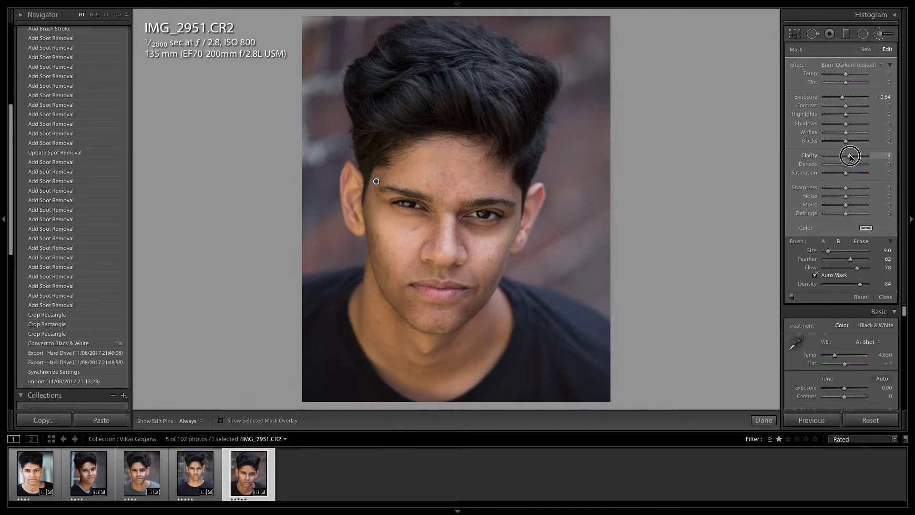
pyautogui.click(763, 420)
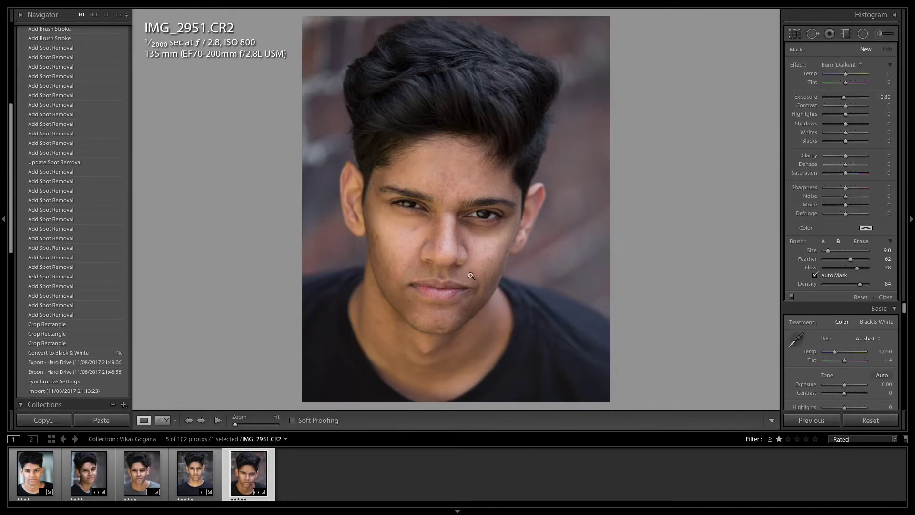
# Step: Heal the red blemish on the side of the nose with a size 44 Heal spot at Opacity 100
pyautogui.click(436, 247)
pyautogui.click(813, 34)
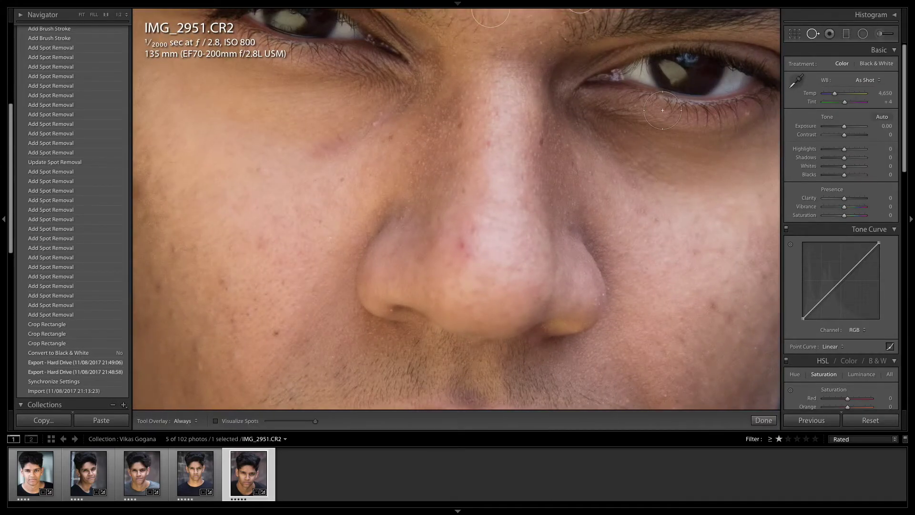
pyautogui.click(461, 249)
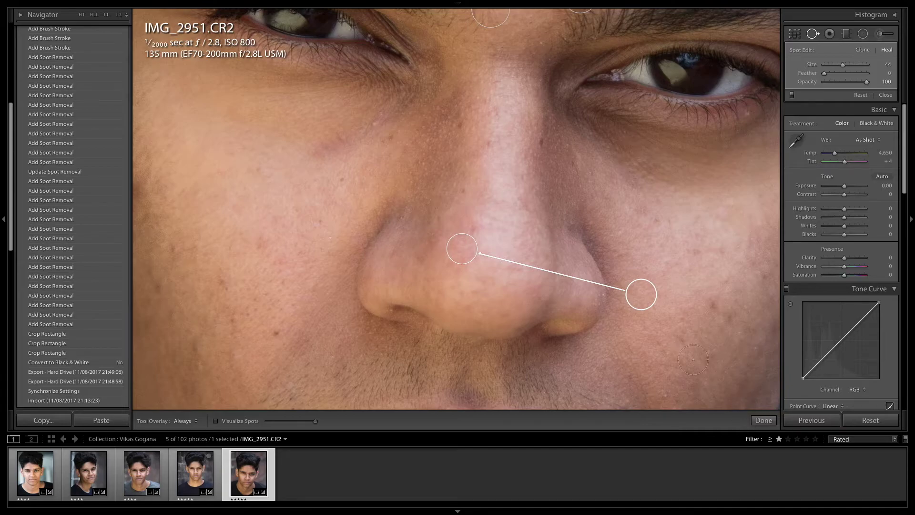
pyautogui.click(763, 420)
pyautogui.click(658, 290)
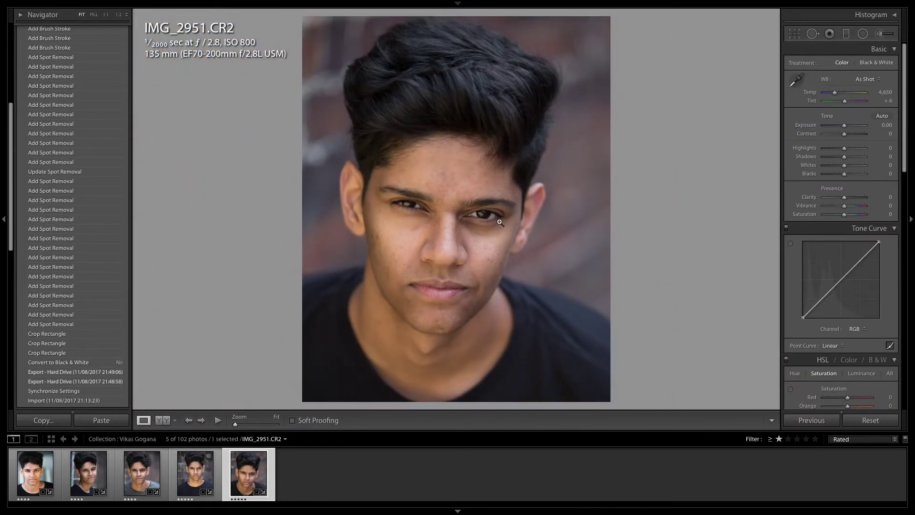
# Step: Soften the forehead skin with a size 9 Soften Skin brush at Clarity −100 and Sharpness 25
pyautogui.click(885, 33)
pyautogui.click(845, 65)
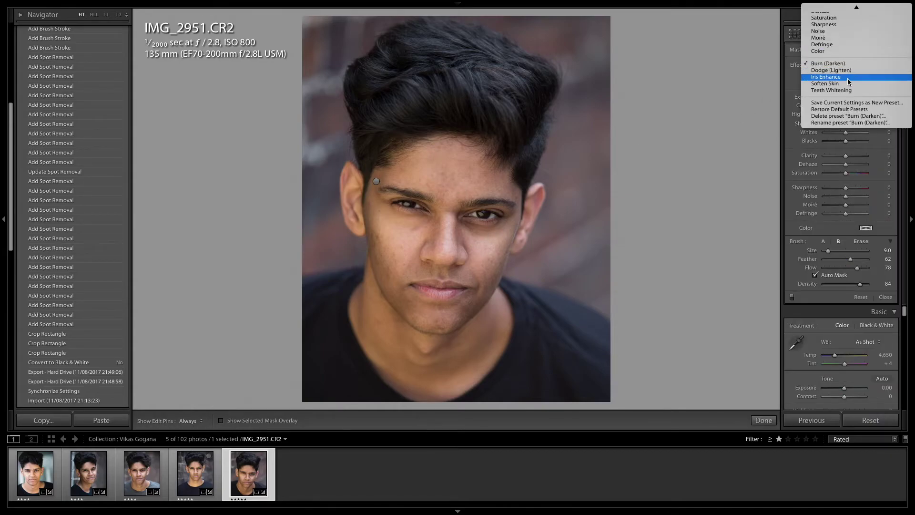
pyautogui.click(824, 83)
pyautogui.press('h')
pyautogui.scroll(5, 472, 203)
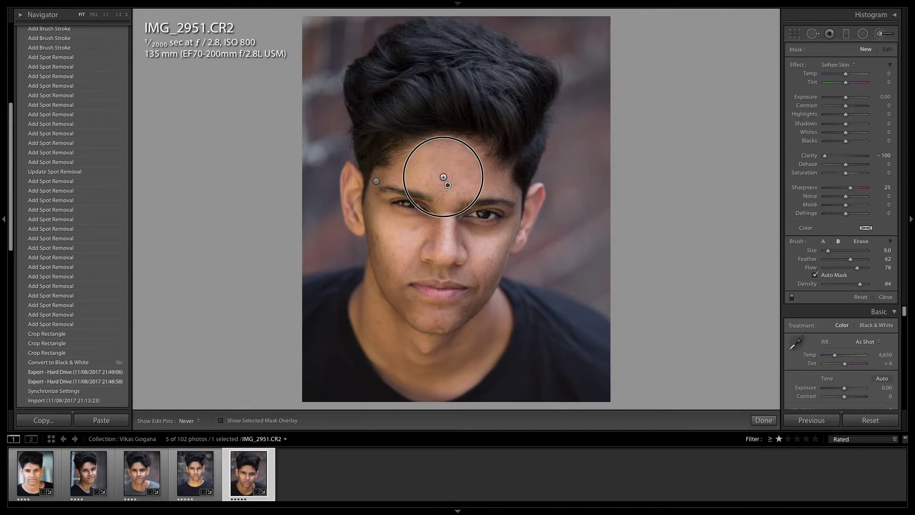
pyautogui.moveTo(420, 170)
pyautogui.mouseDown()
pyautogui.moveTo(483, 180)
pyautogui.moveTo(419, 175)
pyautogui.mouseUp()
pyautogui.press('h')
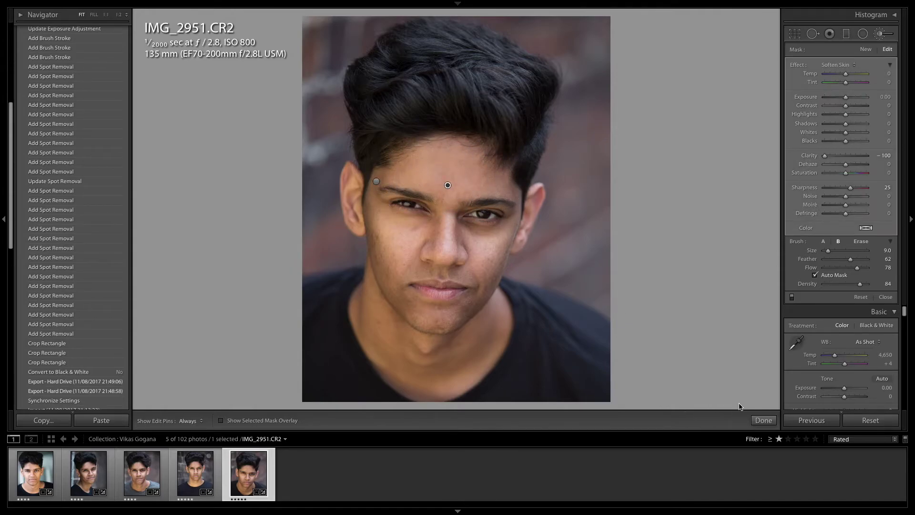
pyautogui.click(763, 420)
# Step: Set Exposure to +0.15, Contrast +7, Highlights +25, Shadows +34, Whites +22 and Blacks −15 for IMG_2951.CR2
pyautogui.moveTo(844, 156); pyautogui.dragTo(851, 157)
pyautogui.moveTo(844, 148); pyautogui.dragTo(849, 165)
pyautogui.moveTo(844, 173); pyautogui.dragTo(840, 174)
pyautogui.moveTo(844, 125); pyautogui.dragTo(844, 124)
# Step: Set the photo's Vibrance to +24 and Saturation to −13
pyautogui.scroll(-1, 841, 191)
pyautogui.moveTo(844, 186); pyautogui.dragTo(849, 186)
pyautogui.moveTo(843, 194); pyautogui.dragTo(840, 198)
pyautogui.scroll(-10, 841, 238)
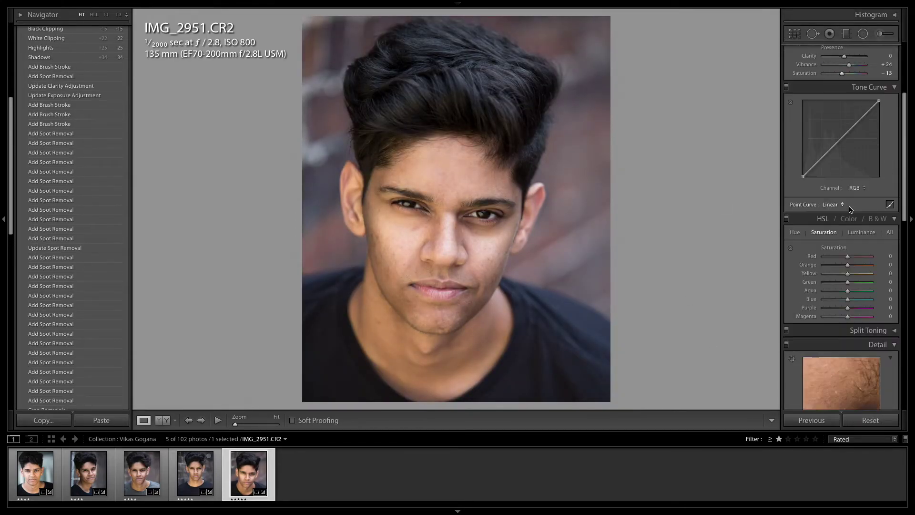
pyautogui.scroll(10, 841, 238)
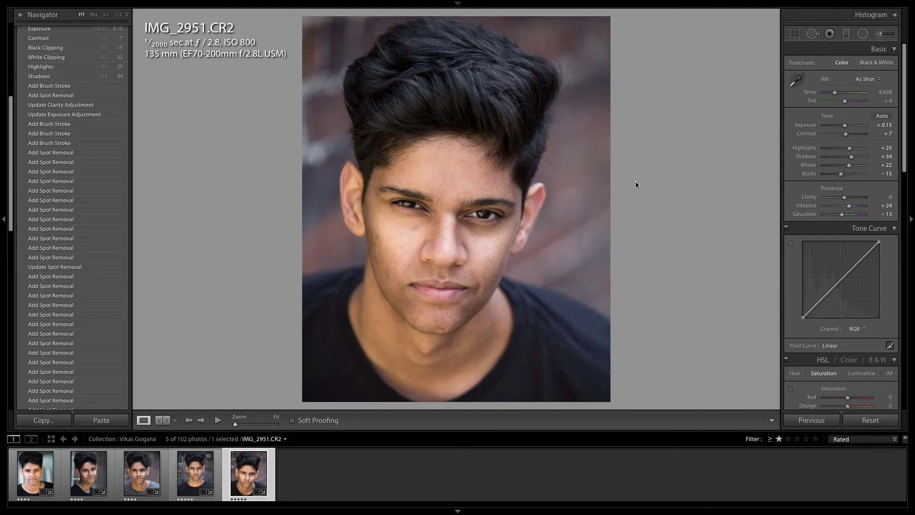
# Step: Review the five retouched headshots one after another for consistency and view the first one full screen
pyautogui.press('Left')
pyautogui.press('Left')
pyautogui.press('Left')
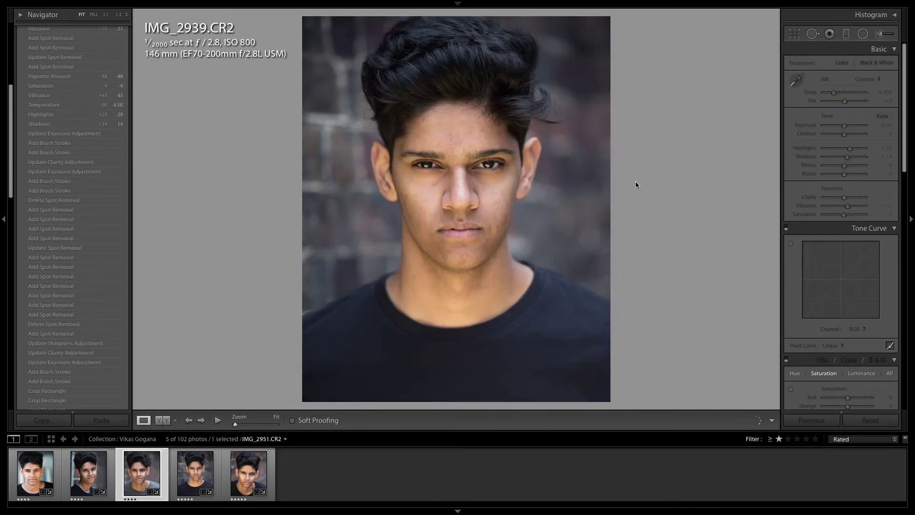
pyautogui.press('Left')
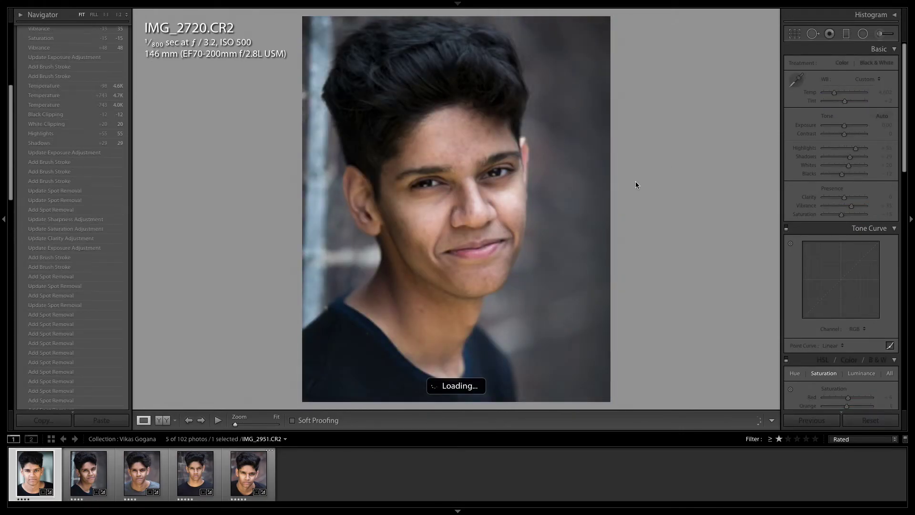
pyautogui.press('Right')
pyautogui.press('Right')
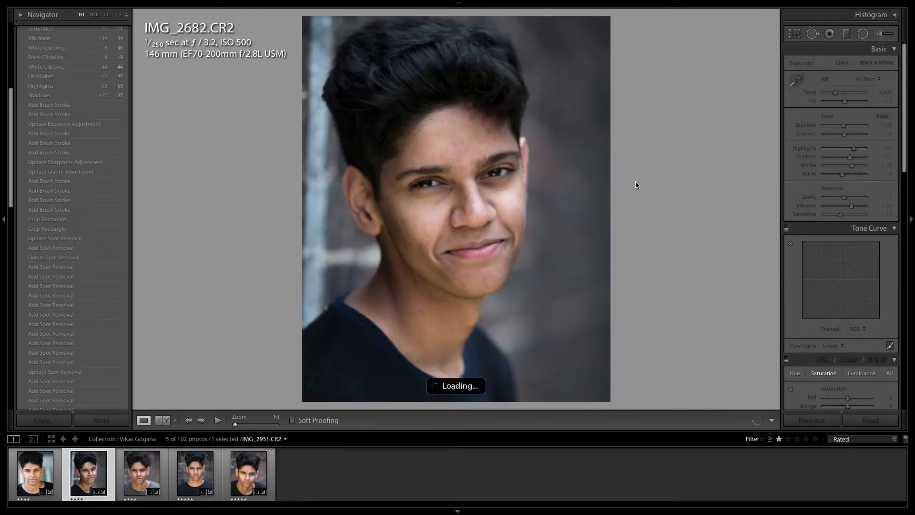
pyautogui.press('Right')
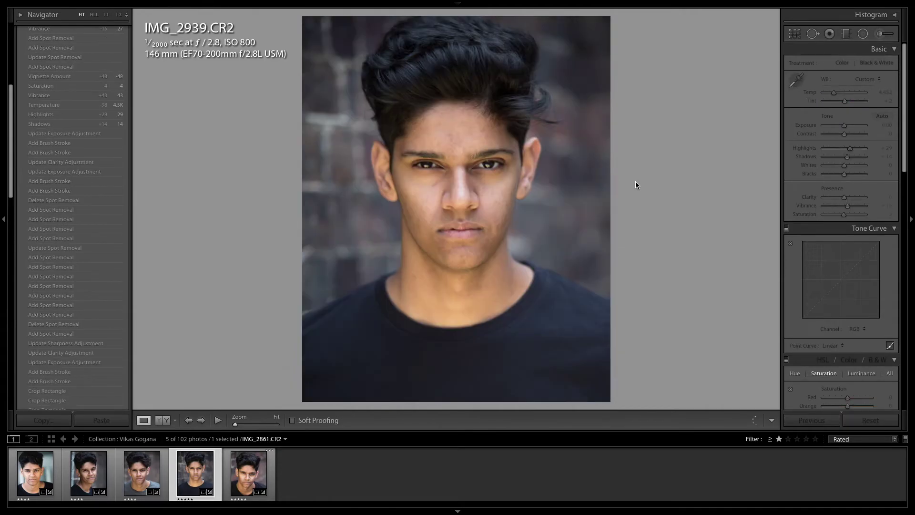
pyautogui.press('Right')
pyautogui.press('Left')
pyautogui.press('Left')
pyautogui.press('Left')
pyautogui.press('Left')
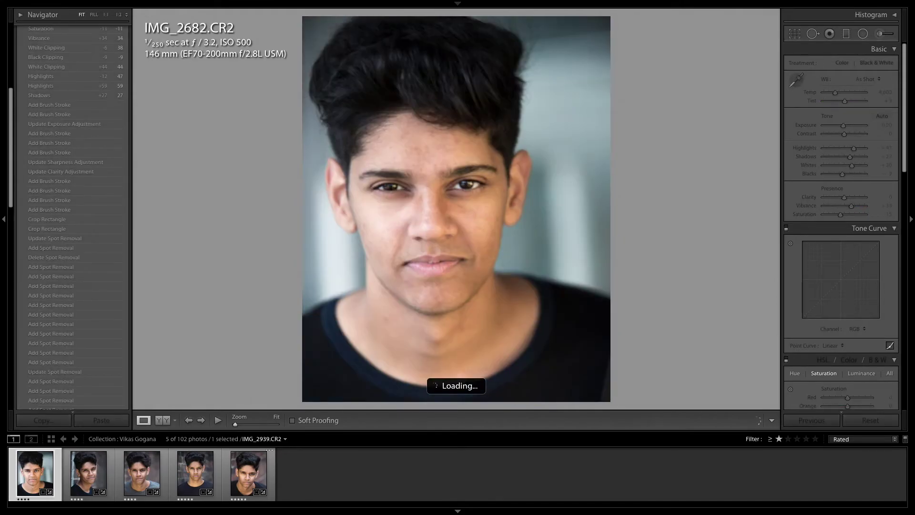
pyautogui.press('f')
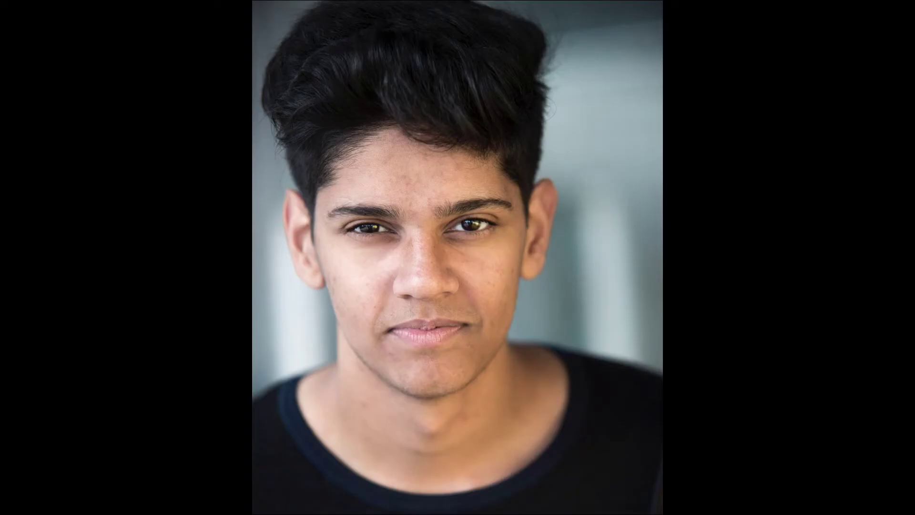